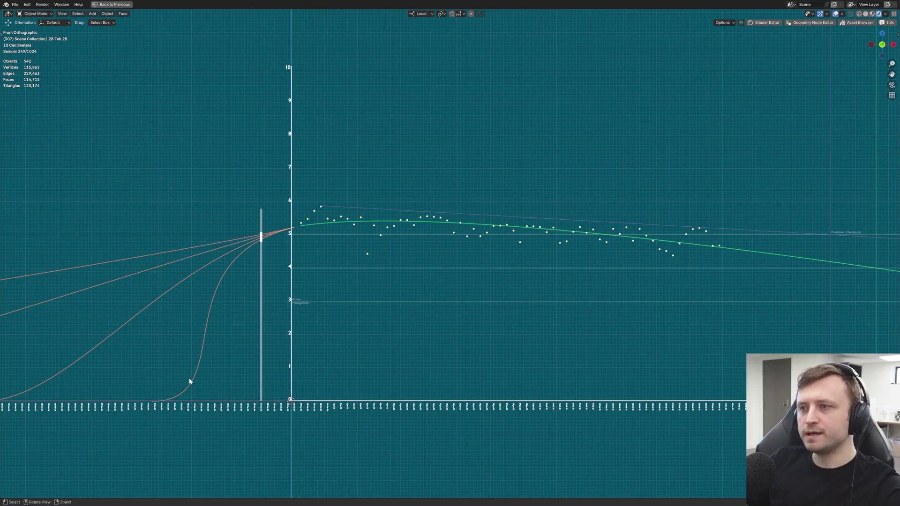
Examine the daily severity points and the green trend curve across the chart's timeline in front view
{"action": "scroll", "coordinate": [253, 276], "scroll_direction": "up", "scroll_amount": 3}
{"action": "middle_click_drag", "start_coordinate": [189, 378], "coordinate": [138, 386], "text": "shift"}
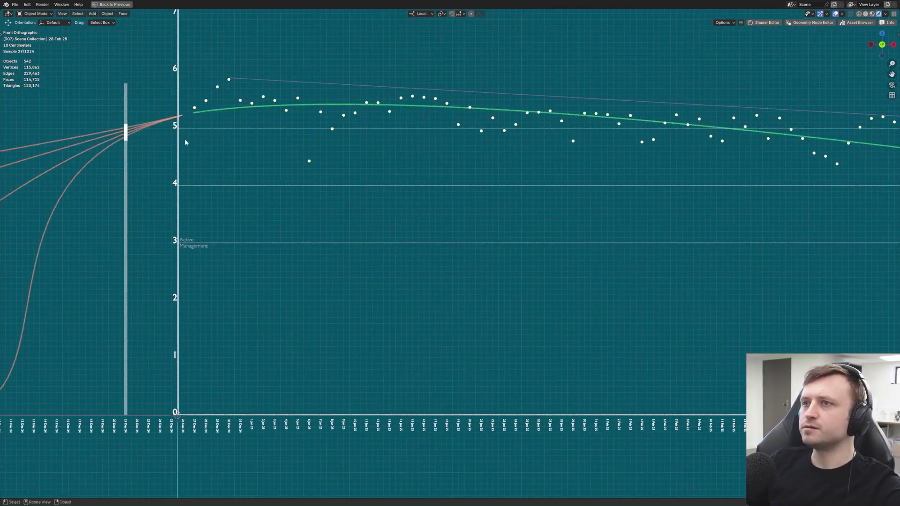
{"action": "left_click", "coordinate": [195, 109]}
{"action": "left_click", "coordinate": [205, 100]}
{"action": "key", "text": "alt+a"}
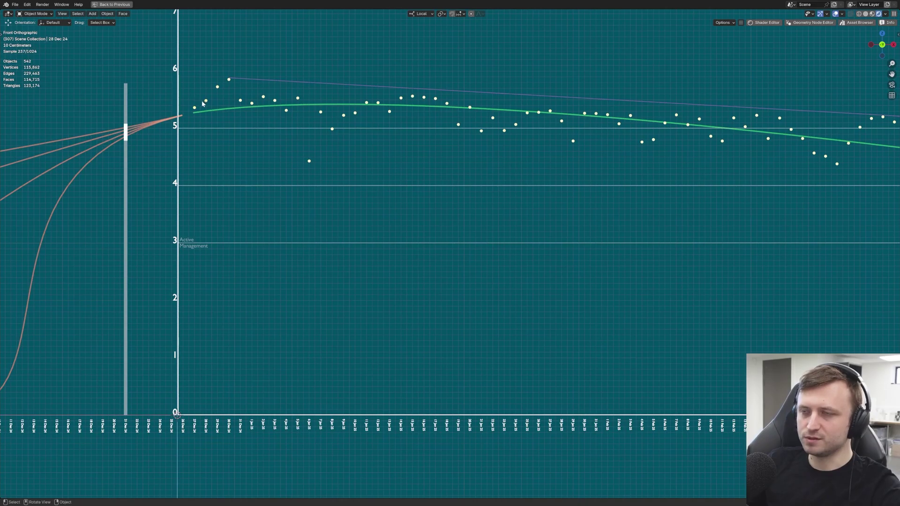
{"action": "middle_click_drag", "start_coordinate": [336, 144], "coordinate": [254, 165]}
{"action": "key", "text": "KP_1"}
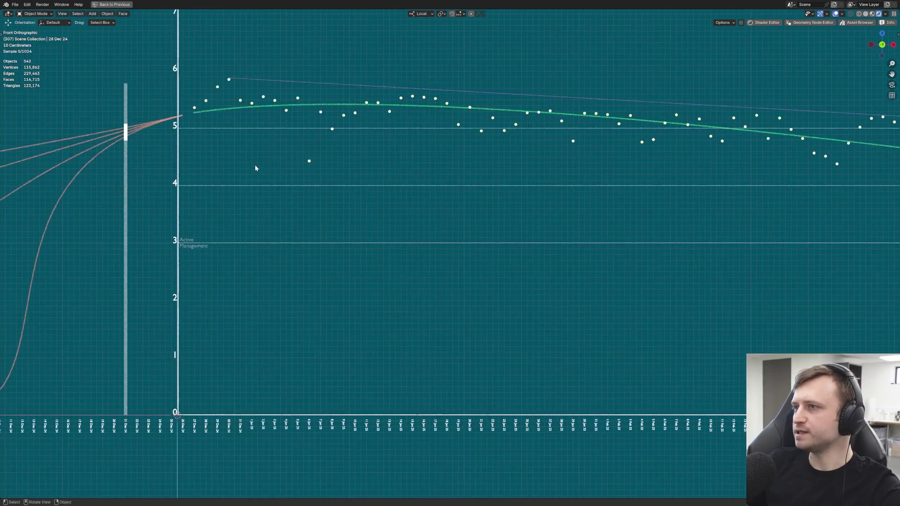
{"action": "middle_click_drag", "start_coordinate": [175, 116], "coordinate": [188, 158], "text": "shift"}
{"action": "scroll", "coordinate": [192, 161], "scroll_direction": "down", "scroll_amount": 2}
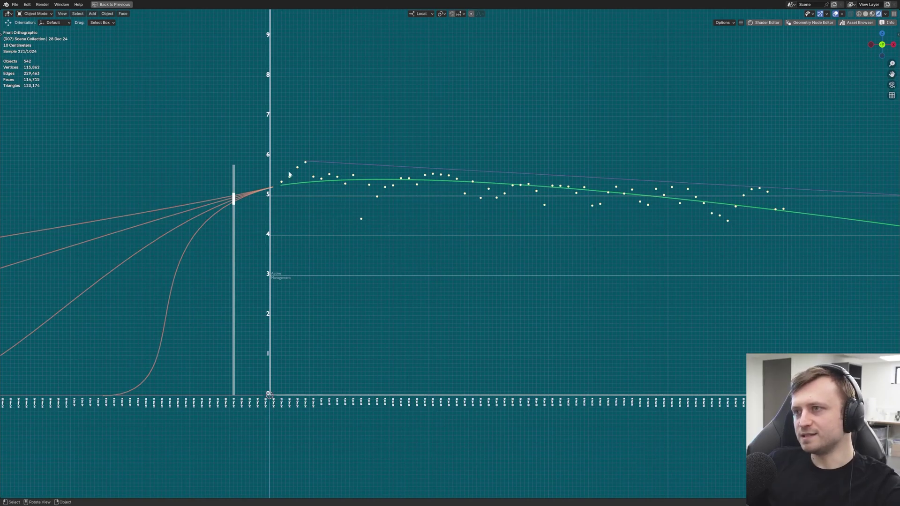
{"action": "middle_click_drag", "start_coordinate": [335, 183], "coordinate": [221, 177], "text": "shift"}
{"action": "scroll", "coordinate": [221, 178], "scroll_direction": "up", "scroll_amount": 1}
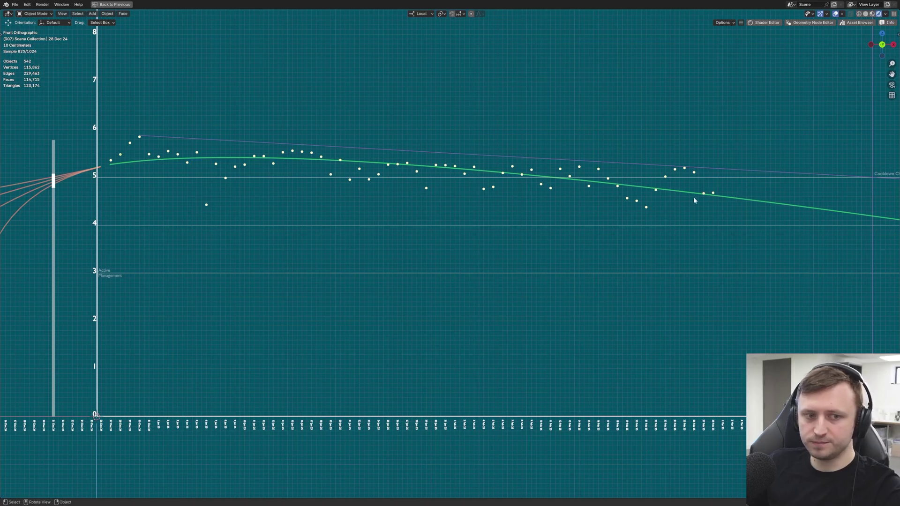
{"action": "middle_click_drag", "start_coordinate": [282, 261], "coordinate": [316, 254], "text": "shift"}
{"action": "middle_click_drag", "start_coordinate": [363, 215], "coordinate": [266, 220], "text": "shift"}
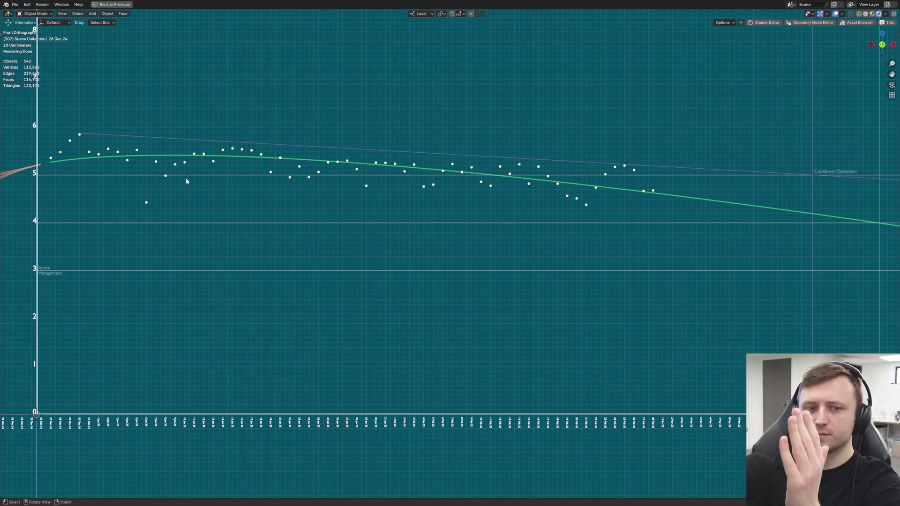
Restore the full layout and go through the Food, Medication, Supplements, Activity and Exposure collections
{"action": "key", "text": "F3"}
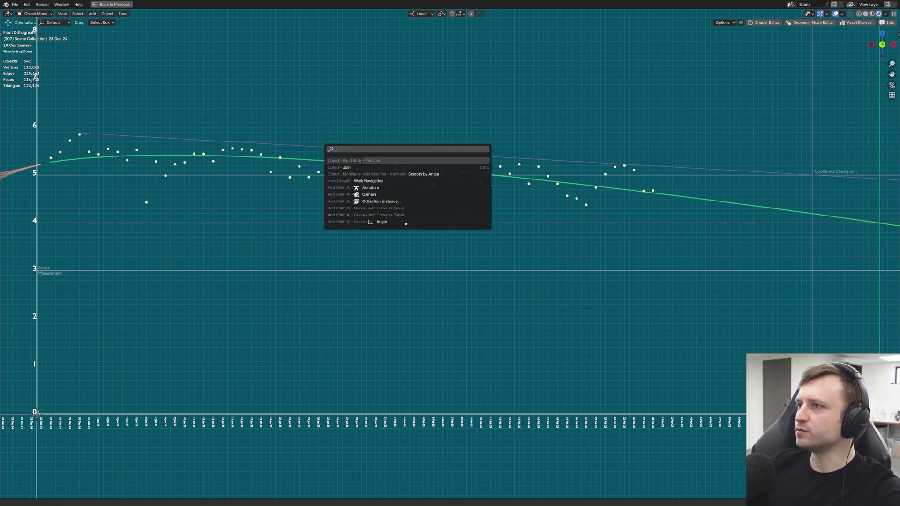
{"action": "key", "text": "ctrl+space"}
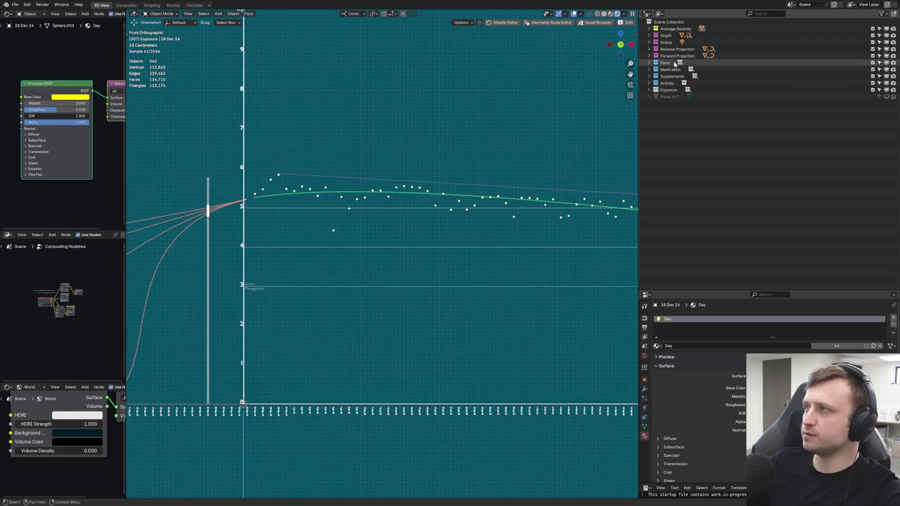
{"action": "left_click", "coordinate": [674, 64]}
{"action": "left_click", "coordinate": [671, 76]}
{"action": "left_click", "coordinate": [675, 70]}
{"action": "left_click", "coordinate": [673, 77]}
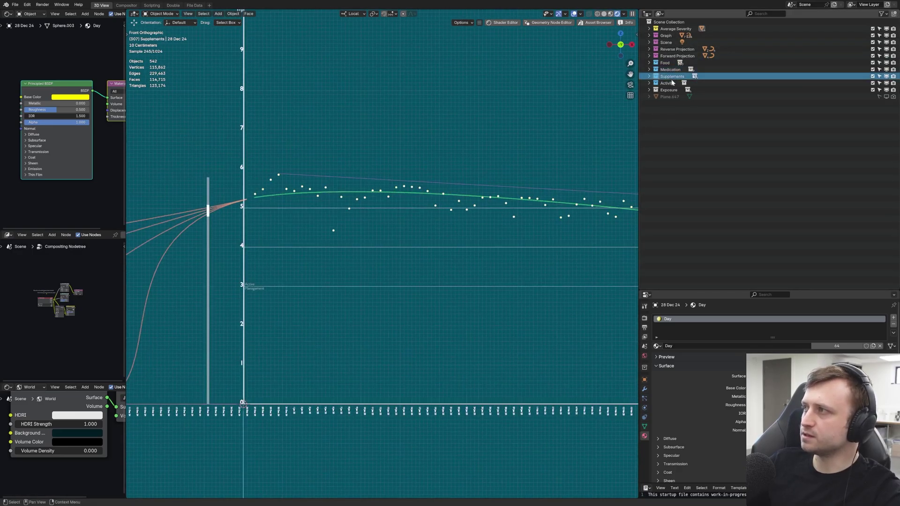
{"action": "left_click", "coordinate": [673, 90]}
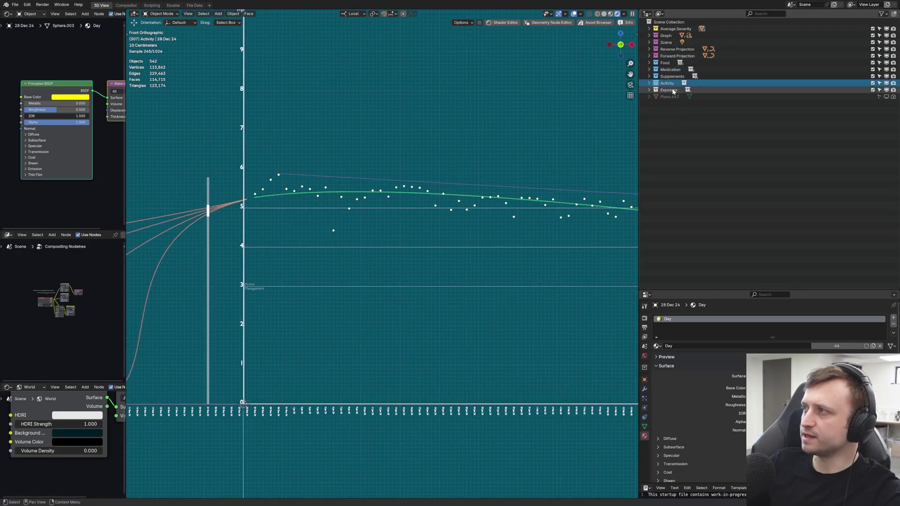
Enable the Magnesium collection under Supplements and examine its bars against the daily points in the maximized viewport
{"action": "left_click", "coordinate": [649, 77]}
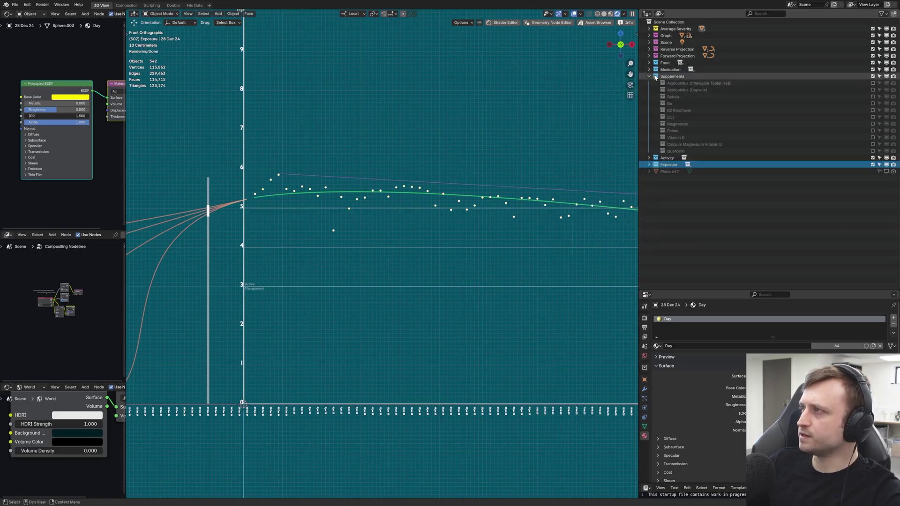
{"action": "left_click", "coordinate": [873, 124]}
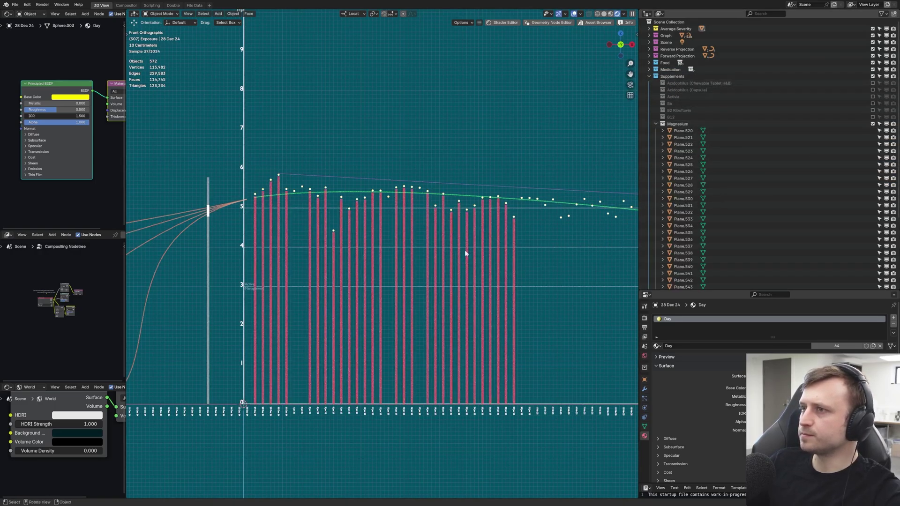
{"action": "scroll", "coordinate": [431, 253], "scroll_direction": "up", "scroll_amount": 1}
{"action": "middle_click_drag", "start_coordinate": [402, 257], "coordinate": [386, 254], "text": "shift"}
{"action": "key", "text": "ctrl+space"}
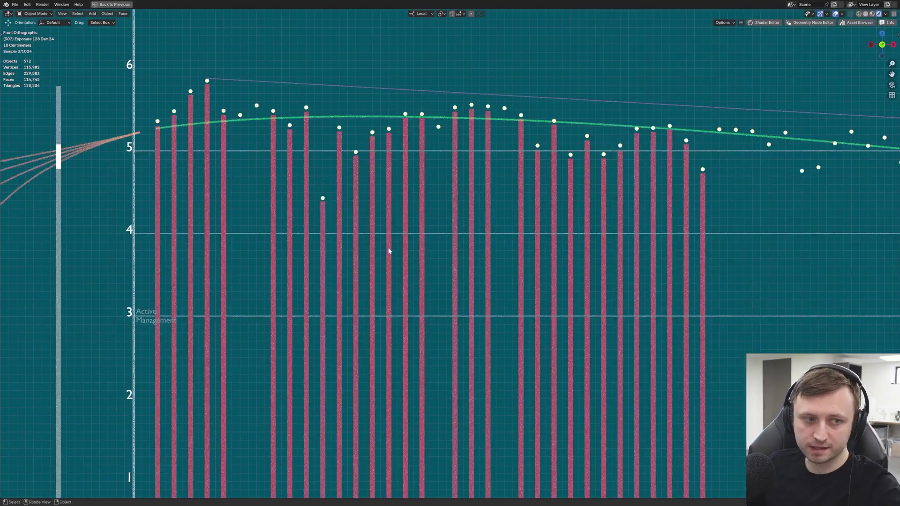
{"action": "middle_click_drag", "start_coordinate": [610, 237], "coordinate": [481, 228], "text": "shift"}
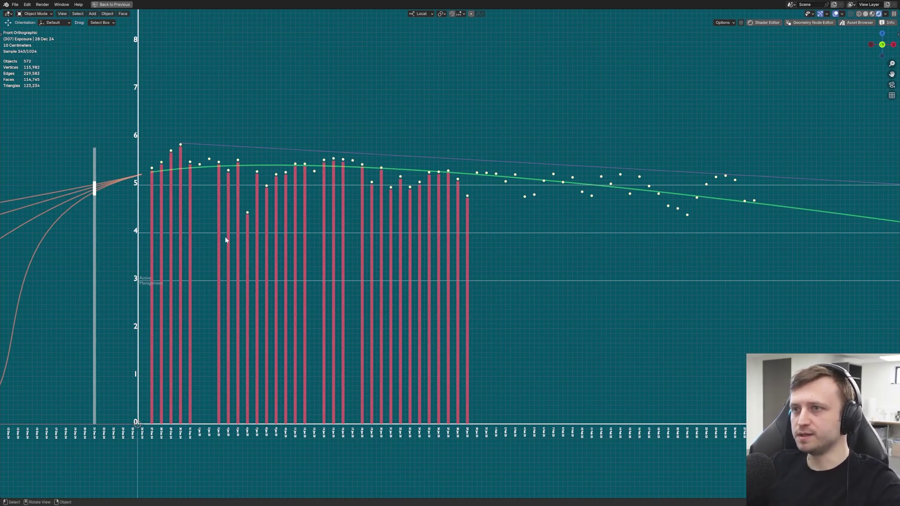
{"action": "middle_click_drag", "start_coordinate": [252, 231], "coordinate": [297, 215], "text": "shift"}
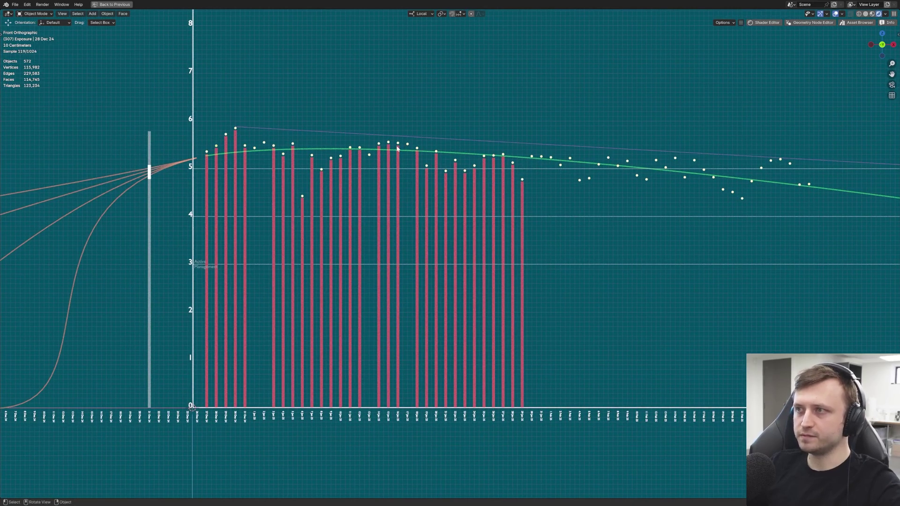
{"action": "middle_click_drag", "start_coordinate": [390, 244], "coordinate": [297, 264], "text": "shift"}
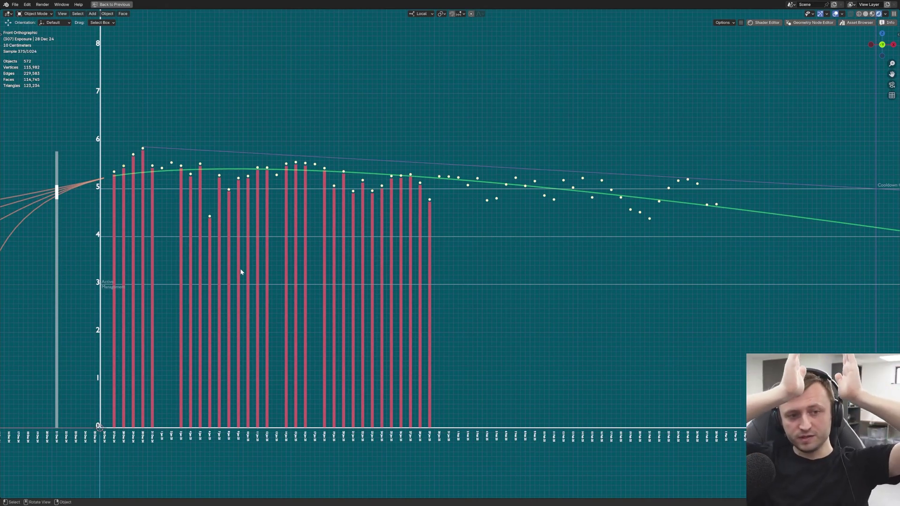
Disable the Magnesium collection, enable Caf Pep under Food, and view its bars in the maximized viewport
{"action": "key", "text": "ctrl+space"}
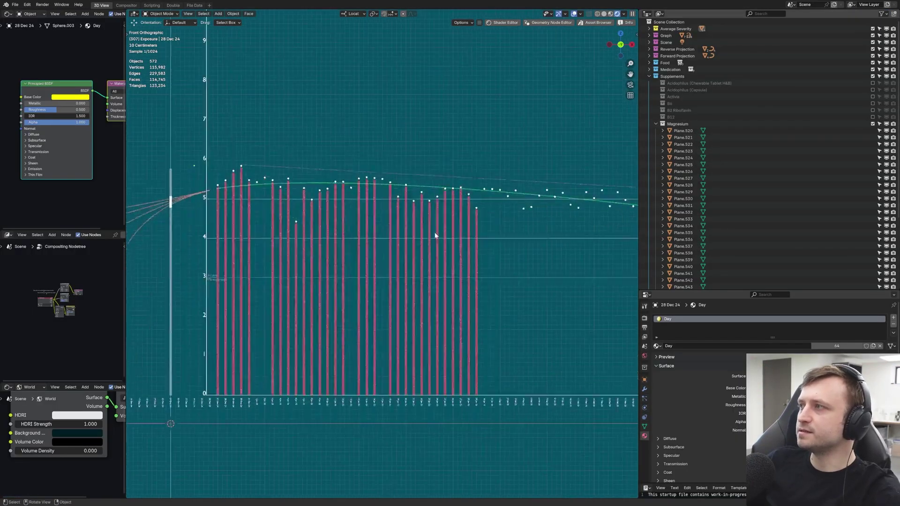
{"action": "scroll", "coordinate": [435, 236], "scroll_direction": "up", "scroll_amount": 1}
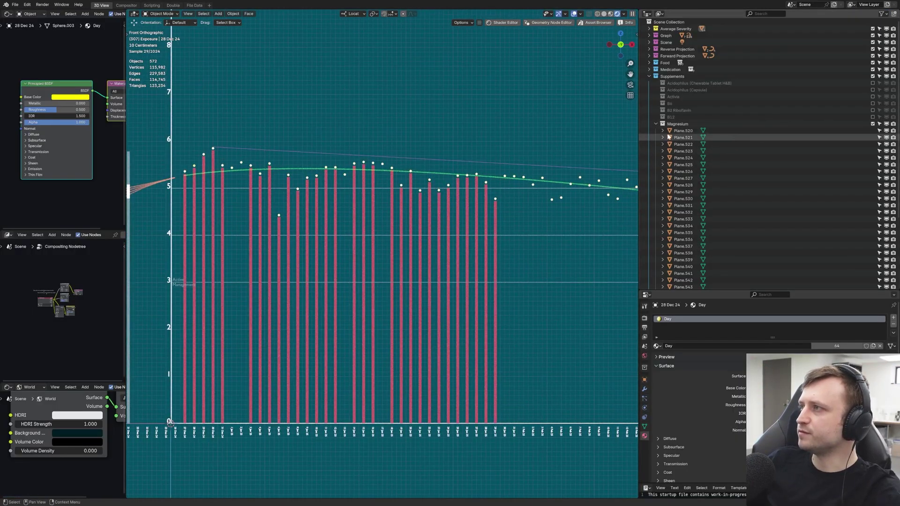
{"action": "left_click", "coordinate": [873, 124]}
{"action": "middle_click_drag", "start_coordinate": [437, 283], "coordinate": [477, 285], "text": "shift"}
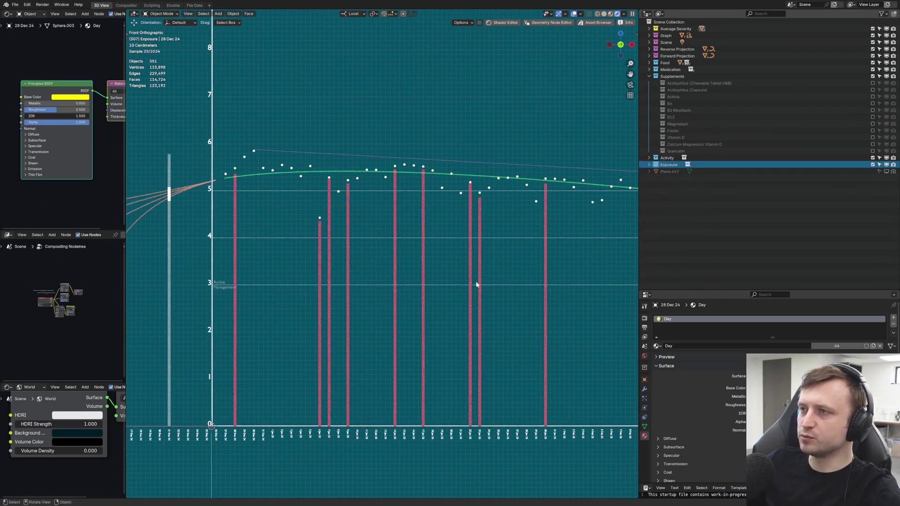
{"action": "key", "text": "ctrl+space"}
{"action": "scroll", "coordinate": [472, 284], "scroll_direction": "down", "scroll_amount": 1}
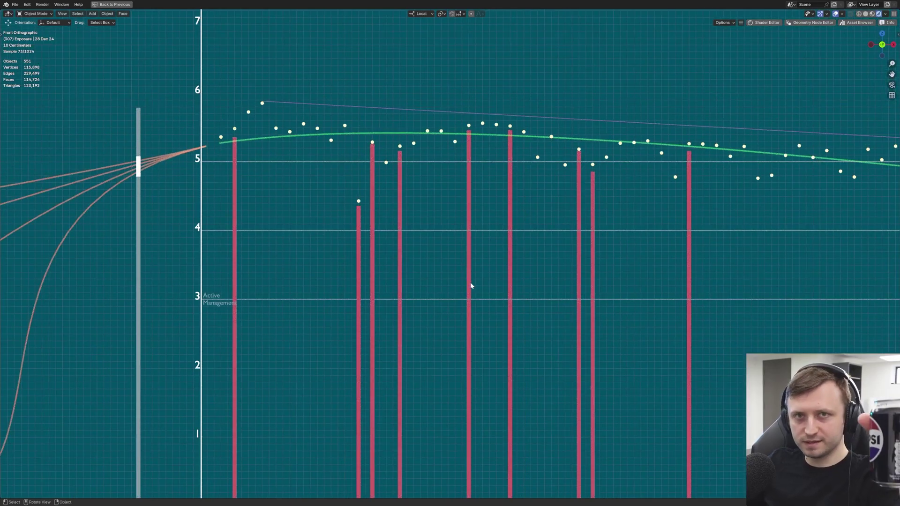
{"action": "scroll", "coordinate": [413, 210], "scroll_direction": "down", "scroll_amount": 1}
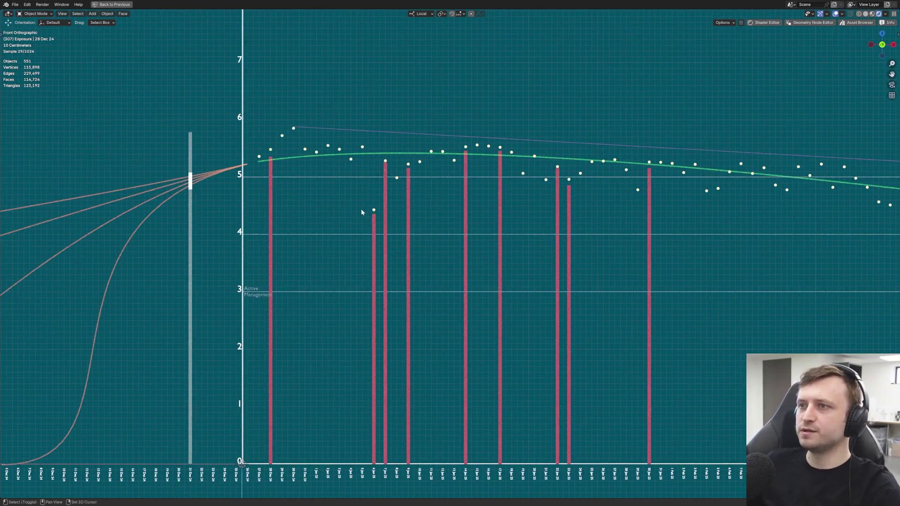
{"action": "middle_click_drag", "start_coordinate": [361, 213], "coordinate": [298, 194], "text": "shift"}
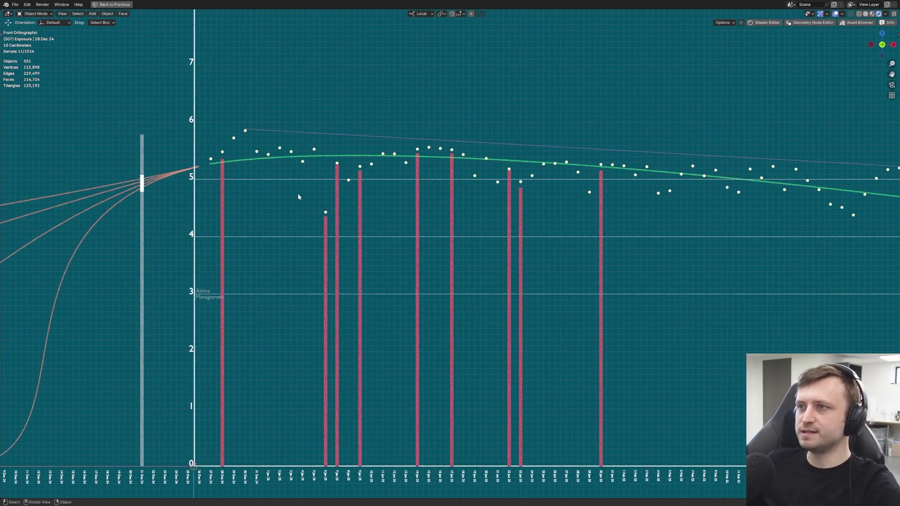
Adjust the top edges of three Caf Pep bars to sit just below their daily points, leaving nothing selected
{"action": "left_click", "coordinate": [223, 173]}
{"action": "left_click", "coordinate": [337, 174]}
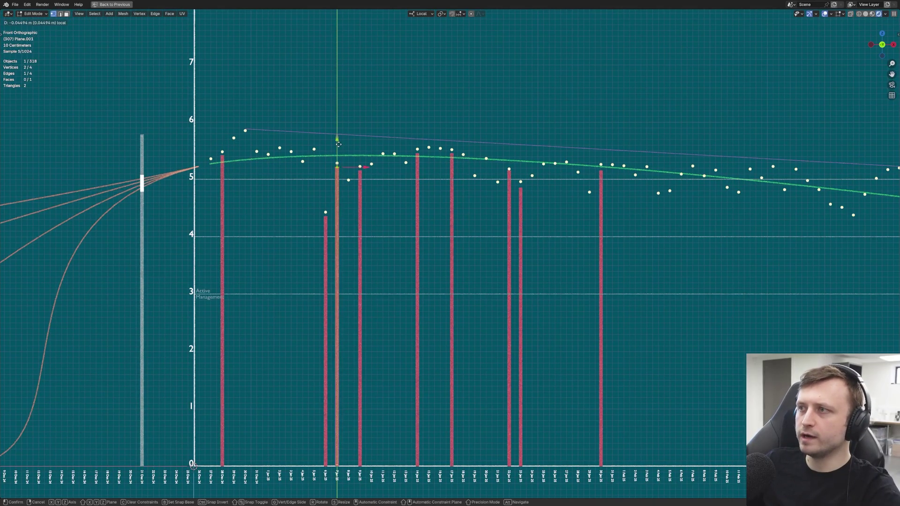
{"action": "left_click", "coordinate": [511, 197]}
{"action": "left_click", "coordinate": [509, 178]}
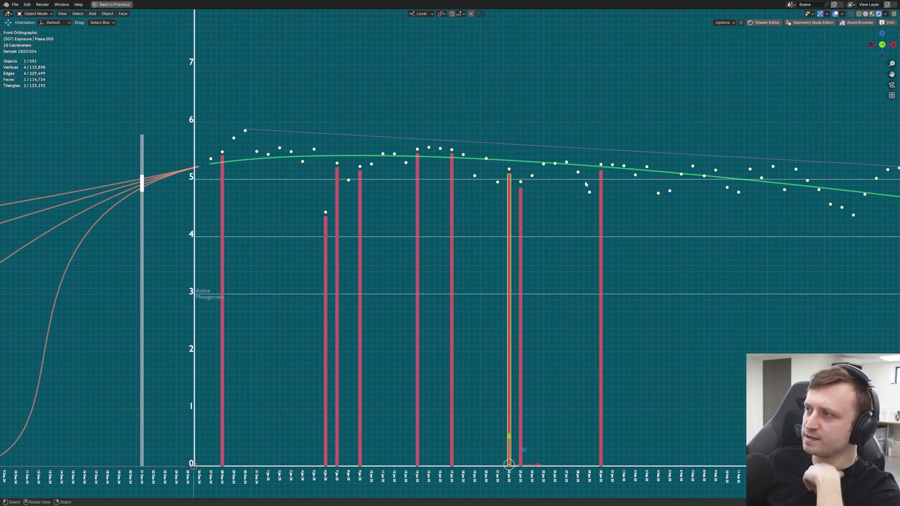
{"action": "left_click", "coordinate": [381, 199]}
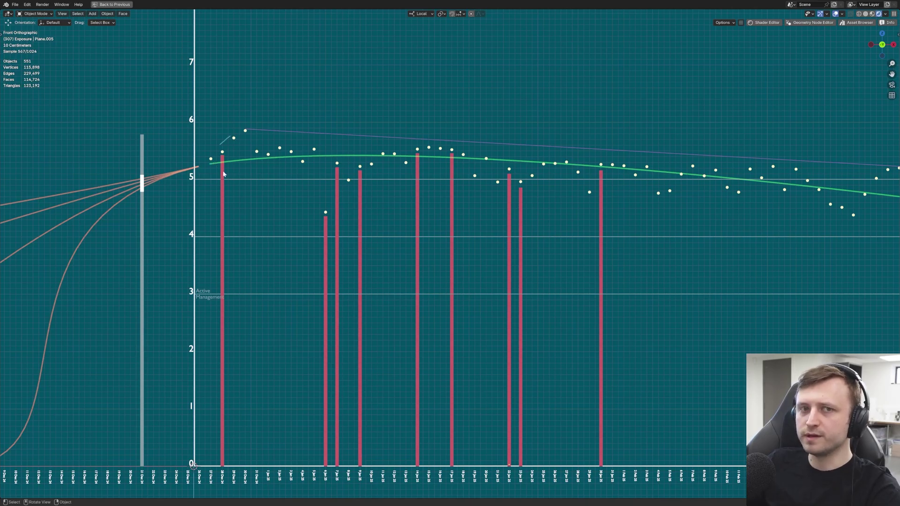
Sketch temporary annotation strokes over the data points near the Caf Pep bars and undo them
{"action": "key", "text": "ctrl+z"}
{"action": "mouse_move", "coordinate": [322, 209]}
{"action": "left_mouse_down"}
{"action": "mouse_move", "coordinate": [335, 160]}
{"action": "mouse_move", "coordinate": [351, 172]}
{"action": "left_mouse_up"}
{"action": "key", "text": "ctrl+z"}
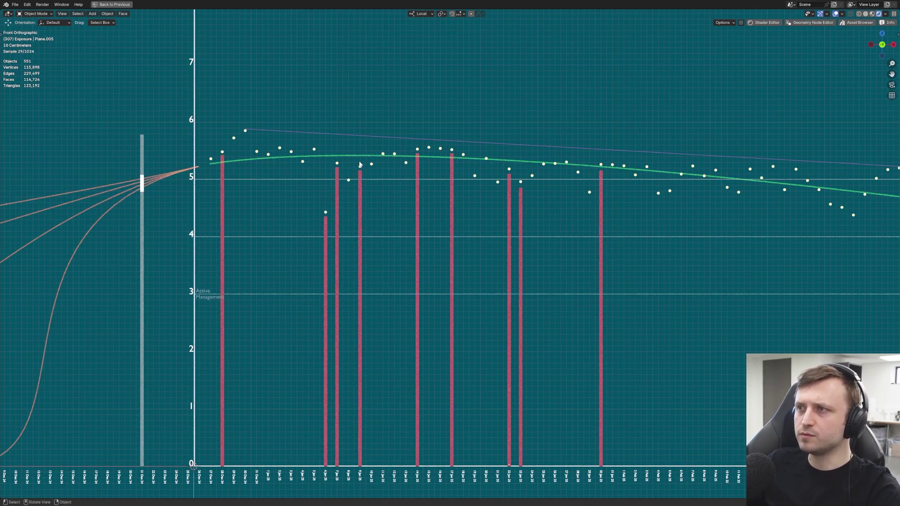
{"action": "key", "text": "ctrl+z"}
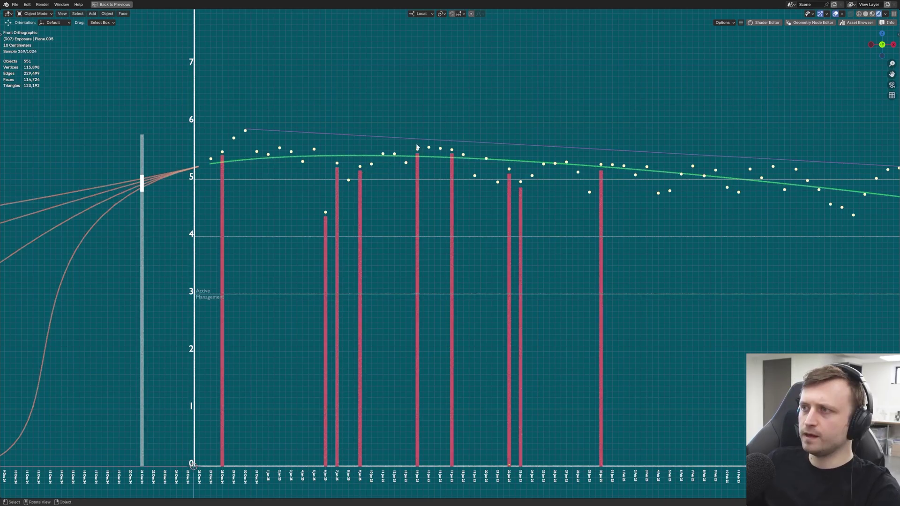
{"action": "mouse_move", "coordinate": [416, 143]}
{"action": "left_mouse_down"}
{"action": "mouse_move", "coordinate": [468, 142]}
{"action": "mouse_move", "coordinate": [521, 171]}
{"action": "mouse_move", "coordinate": [545, 155]}
{"action": "left_mouse_up"}
{"action": "key", "text": "ctrl+z"}
{"action": "key", "text": "ctrl+z"}
{"action": "key", "text": "ctrl+z"}
{"action": "key", "text": "ctrl+z"}
{"action": "key", "text": "ctrl+z"}
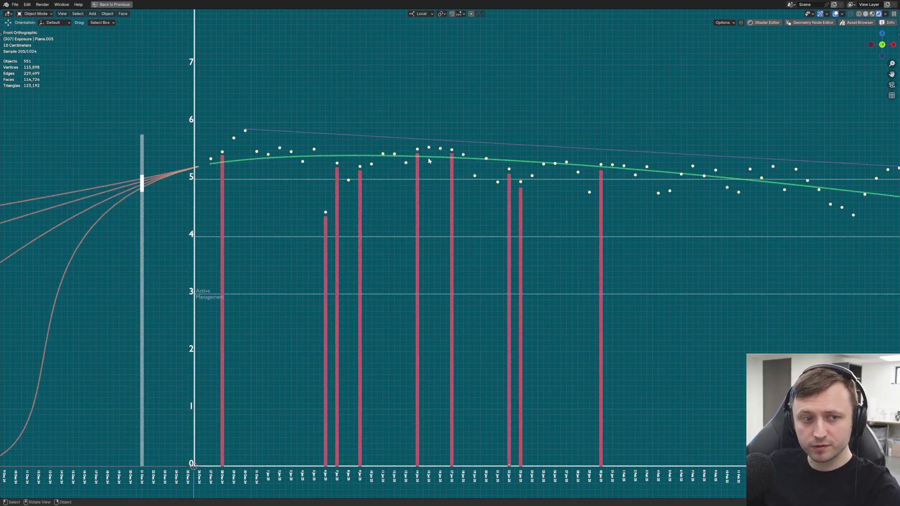
Restore the full layout, enable the Green Vegetable Mix (Inc Spinach) collection under Food, and collapse its object list
{"action": "key", "text": "ctrl+space"}
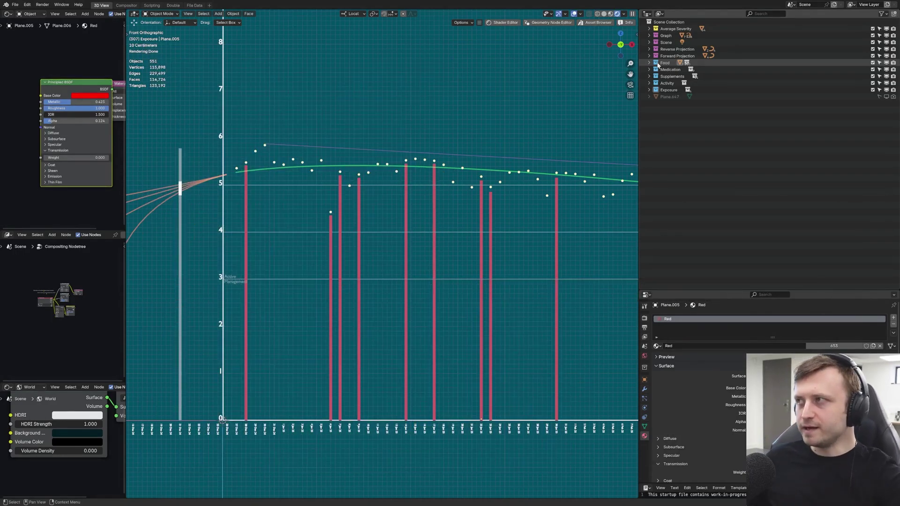
{"action": "scroll", "coordinate": [502, 249], "scroll_direction": "down", "scroll_amount": 1}
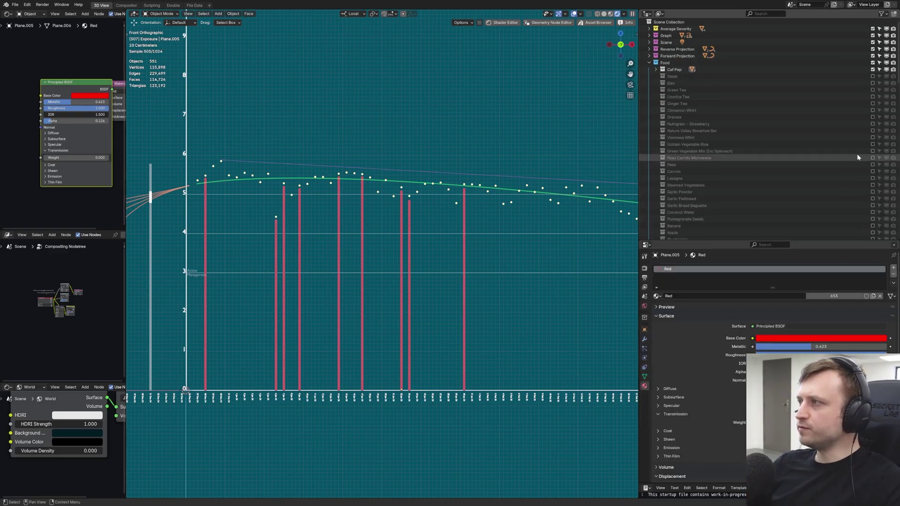
{"action": "left_click", "coordinate": [873, 151]}
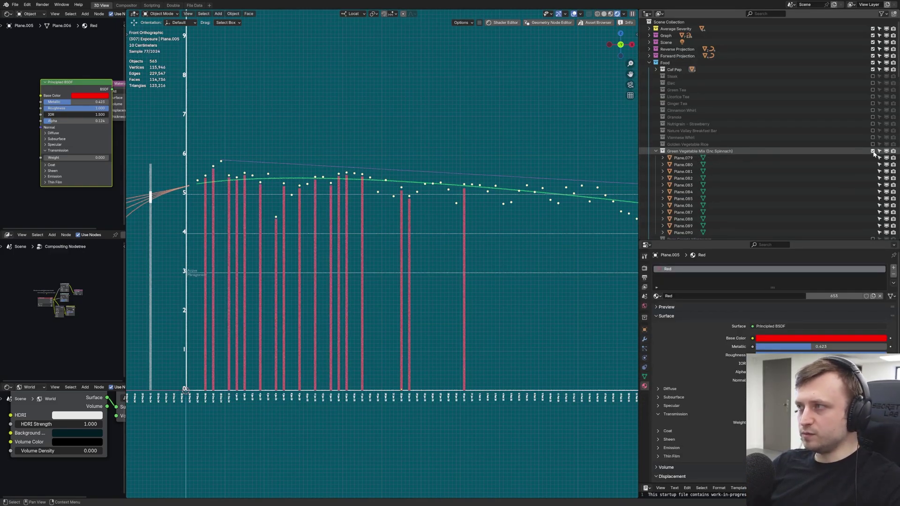
{"action": "left_click", "coordinate": [656, 151]}
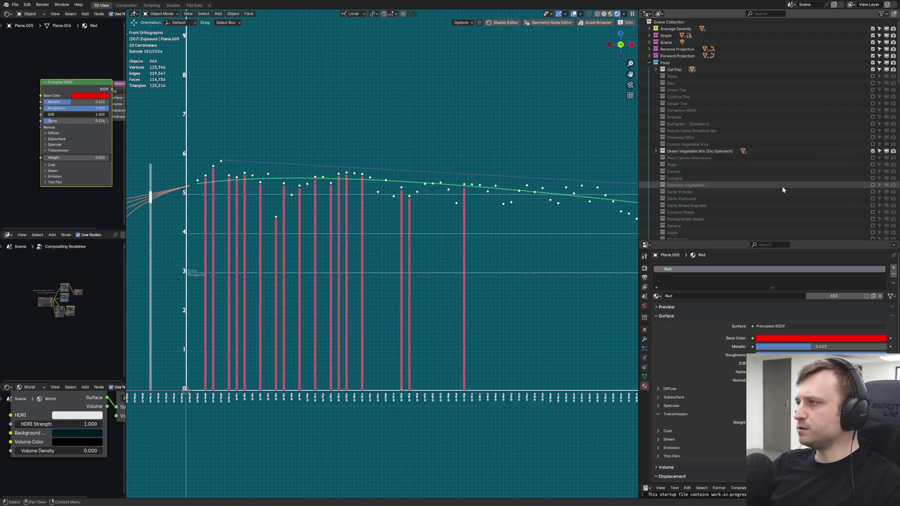
Enable the Banana and Steak collections under Food and collapse the Steak object list
{"action": "left_click", "coordinate": [873, 227]}
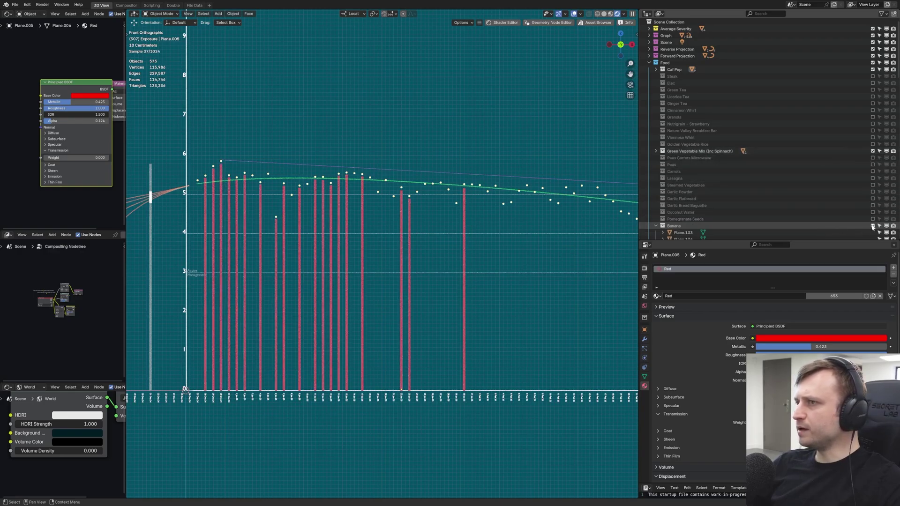
{"action": "left_click", "coordinate": [873, 77]}
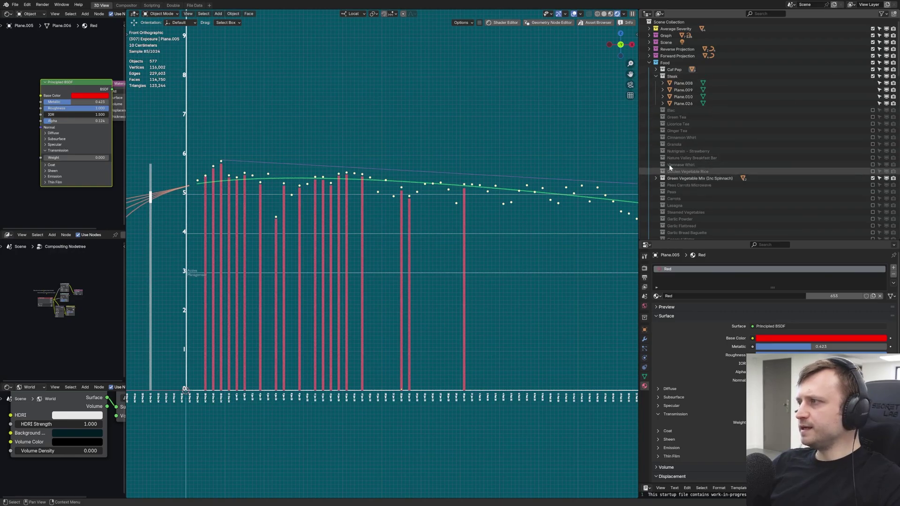
{"action": "left_click", "coordinate": [656, 76]}
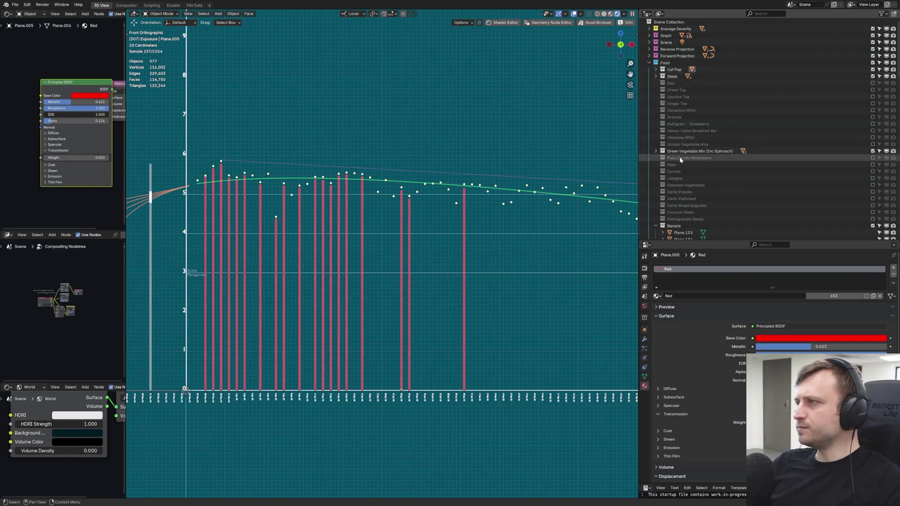
Enable the Ham and Cheese Sandwich collection under Food, collapsing its object list and the Food collection
{"action": "left_click", "coordinate": [872, 225]}
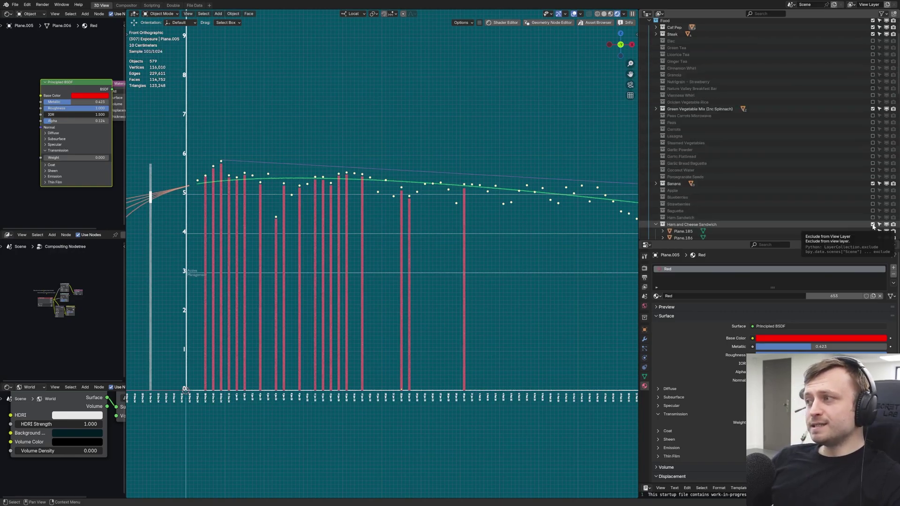
{"action": "middle_click_drag", "start_coordinate": [703, 223], "coordinate": [701, 205]}
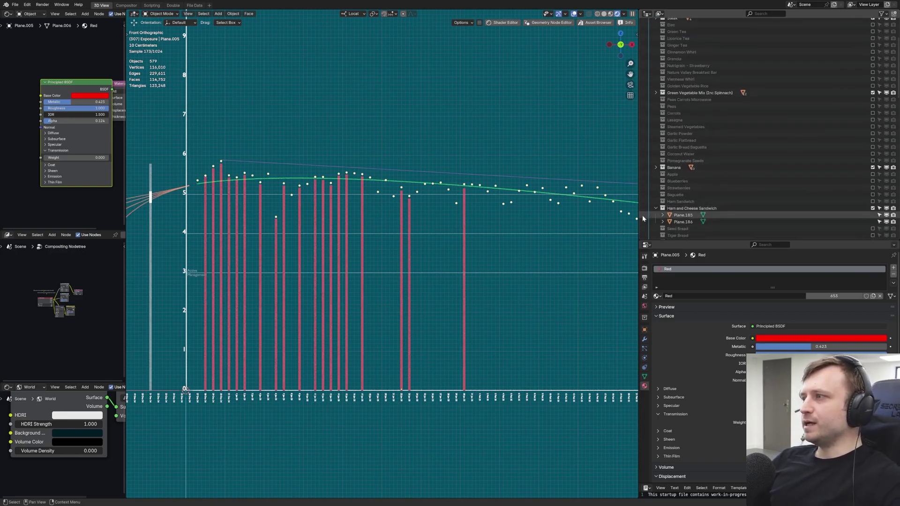
{"action": "left_click", "coordinate": [655, 208]}
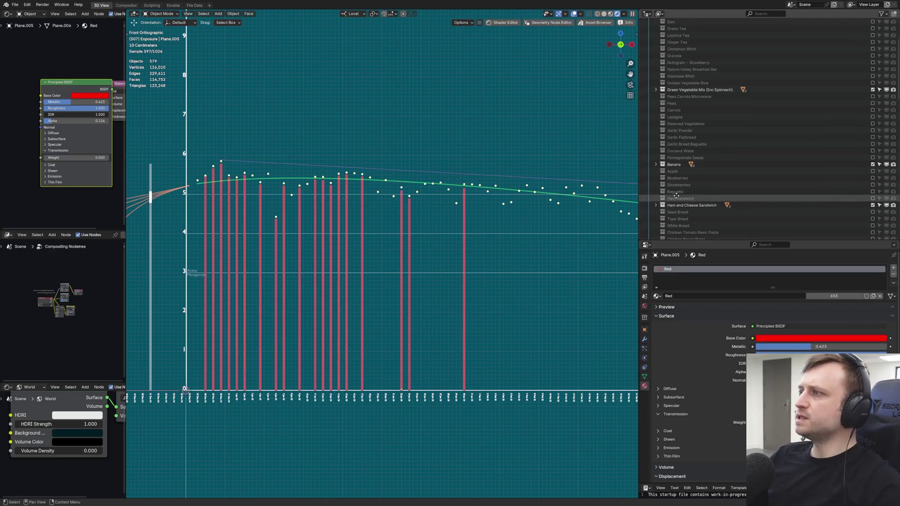
{"action": "middle_click_drag", "start_coordinate": [676, 195], "coordinate": [676, 257]}
{"action": "left_click", "coordinate": [649, 62]}
{"action": "middle_click_drag", "start_coordinate": [324, 242], "coordinate": [426, 225], "text": "shift"}
{"action": "scroll", "coordinate": [427, 225], "scroll_direction": "up", "scroll_amount": 2}
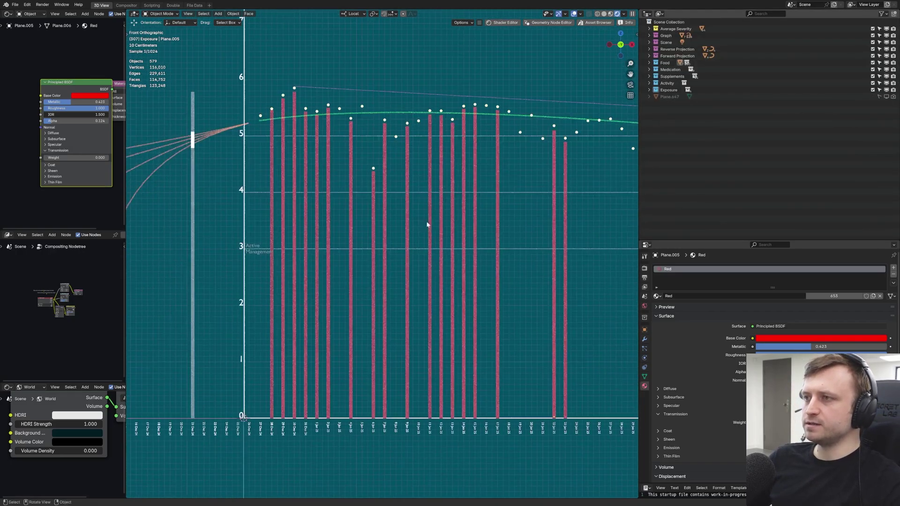
{"action": "left_click", "coordinate": [452, 214]}
{"action": "key", "text": "g"}
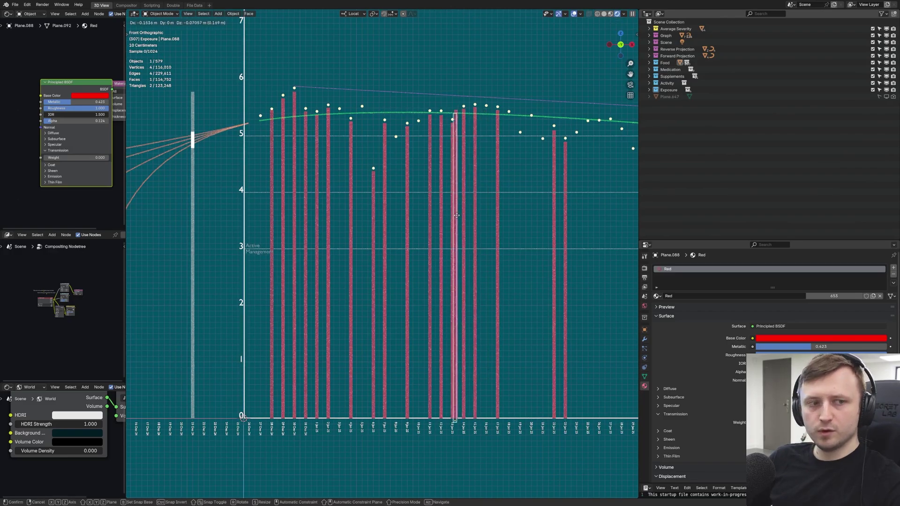
{"action": "right_click", "coordinate": [488, 221]}
{"action": "key", "text": "g"}
{"action": "right_click", "coordinate": [492, 222]}
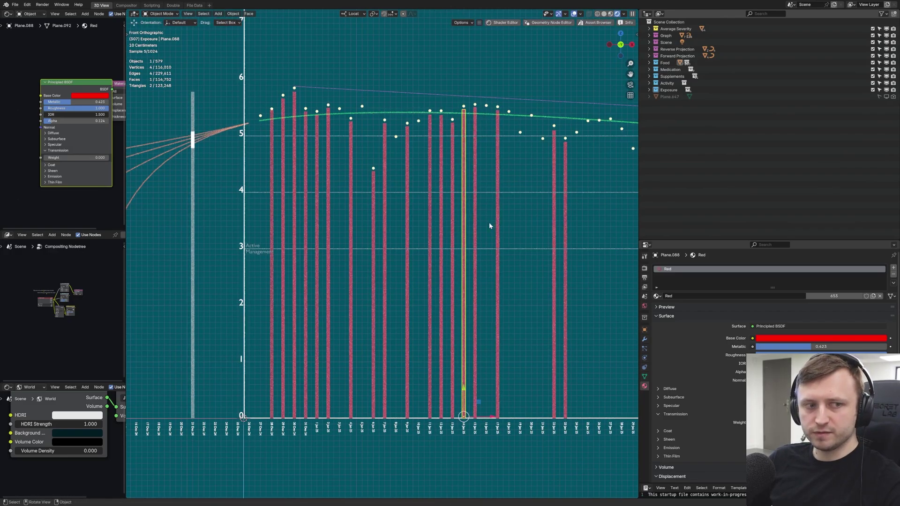
Select a bar and set its Red material's alpha and transmission weight to 1.000
{"action": "middle_click_drag", "start_coordinate": [483, 223], "coordinate": [410, 220], "text": "shift"}
{"action": "left_click", "coordinate": [435, 216]}
{"action": "scroll", "coordinate": [436, 219], "scroll_direction": "down", "scroll_amount": 1}
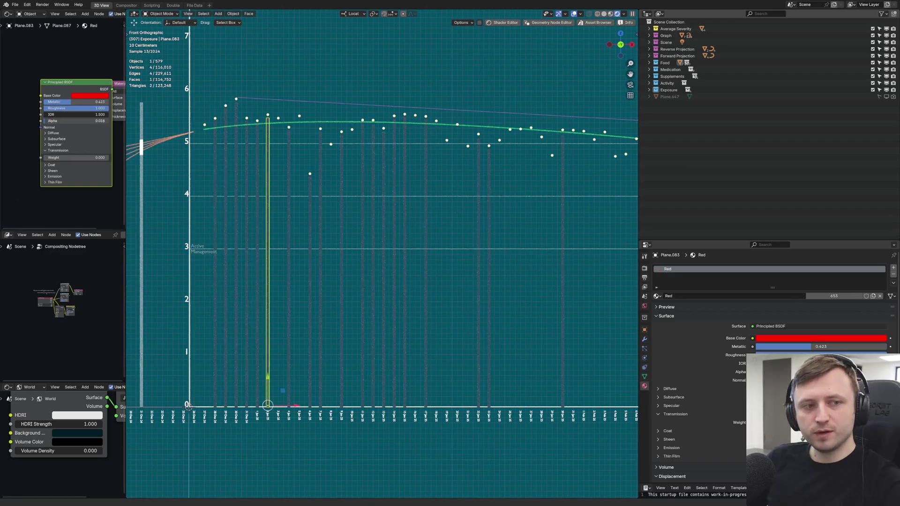
{"action": "left_click_drag", "start_coordinate": [45, 120], "coordinate": [52, 121]}
{"action": "middle_click_drag", "start_coordinate": [66, 164], "coordinate": [66, 175]}
{"action": "scroll", "coordinate": [66, 175], "scroll_direction": "up", "scroll_amount": 1}
{"action": "left_click_drag", "start_coordinate": [59, 172], "coordinate": [80, 172]}
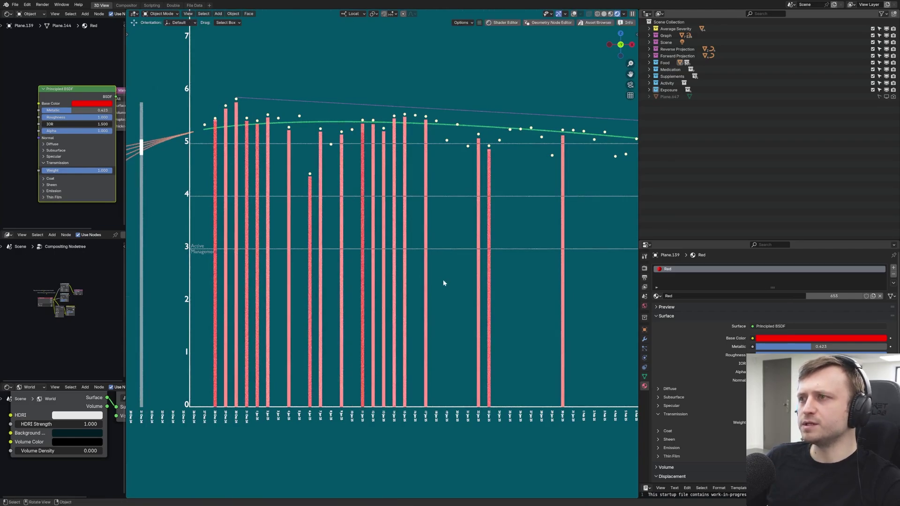
{"action": "left_click", "coordinate": [362, 234]}
{"action": "key", "text": "shift+d"}
{"action": "left_click", "coordinate": [353, 235]}
{"action": "key", "text": "ctrl+z"}
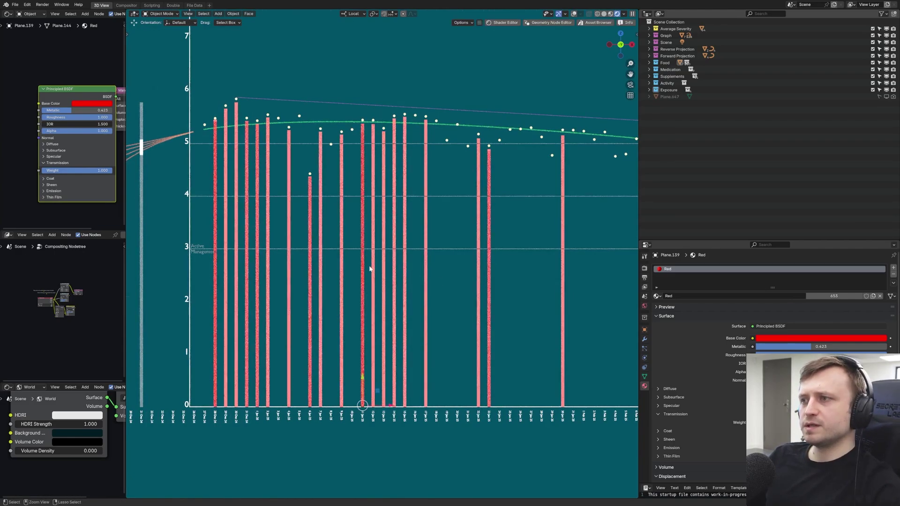
{"action": "left_click", "coordinate": [351, 200]}
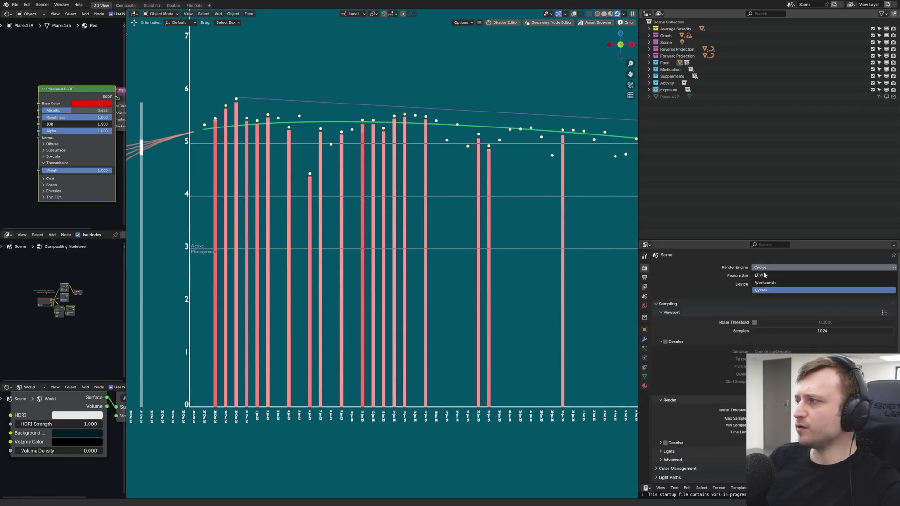
Try the EEVEE render engine and view the bars from an angle before returning to the front view
{"action": "left_click", "coordinate": [763, 275]}
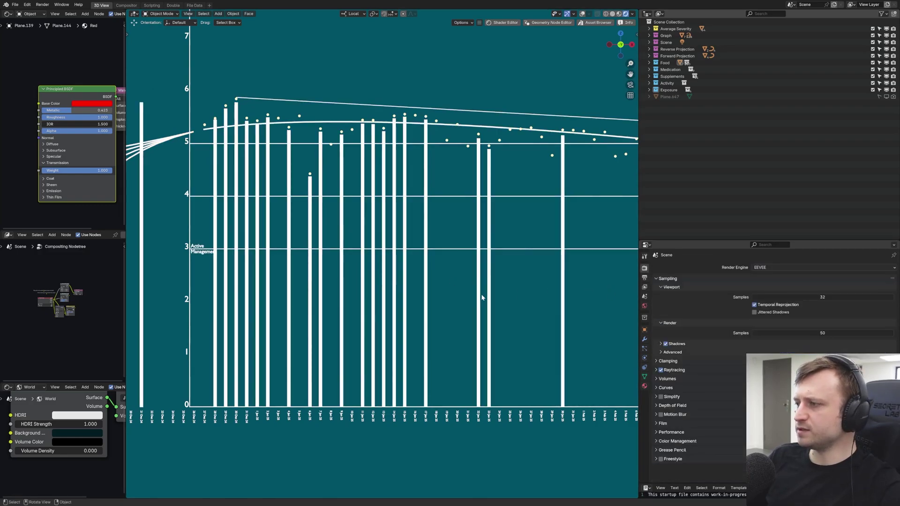
{"action": "middle_click_drag", "start_coordinate": [482, 297], "coordinate": [365, 314]}
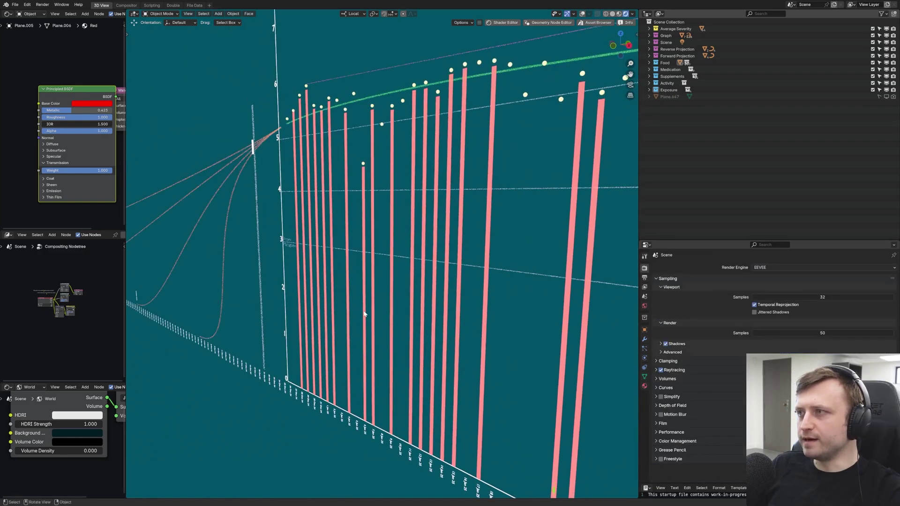
{"action": "key", "text": "KP_1"}
Lower the Red material's alpha to 0.260 and set the render engine to Cycles
{"action": "left_click_drag", "start_coordinate": [103, 131], "coordinate": [60, 131]}
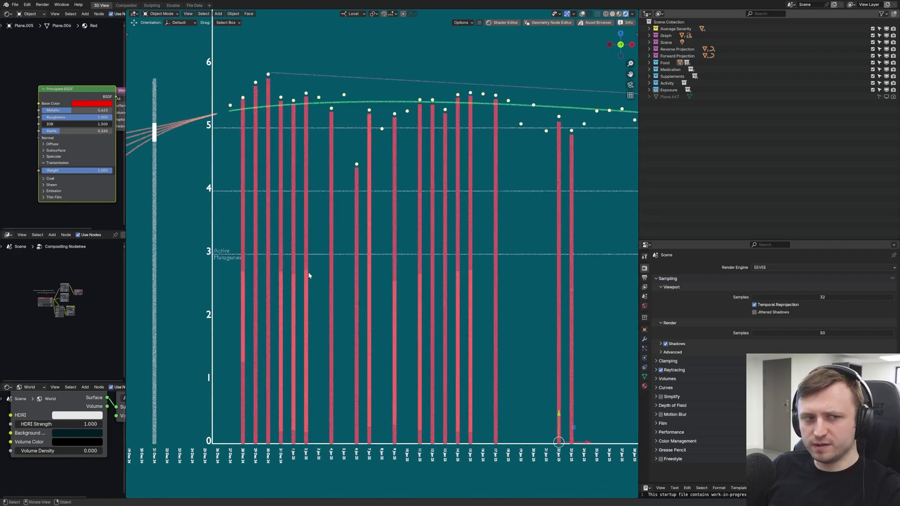
{"action": "left_click", "coordinate": [766, 268]}
{"action": "left_click", "coordinate": [766, 291]}
Examine the food bars against the daily severity points from angled and front views
{"action": "middle_click_drag", "start_coordinate": [426, 249], "coordinate": [351, 251], "text": "shift"}
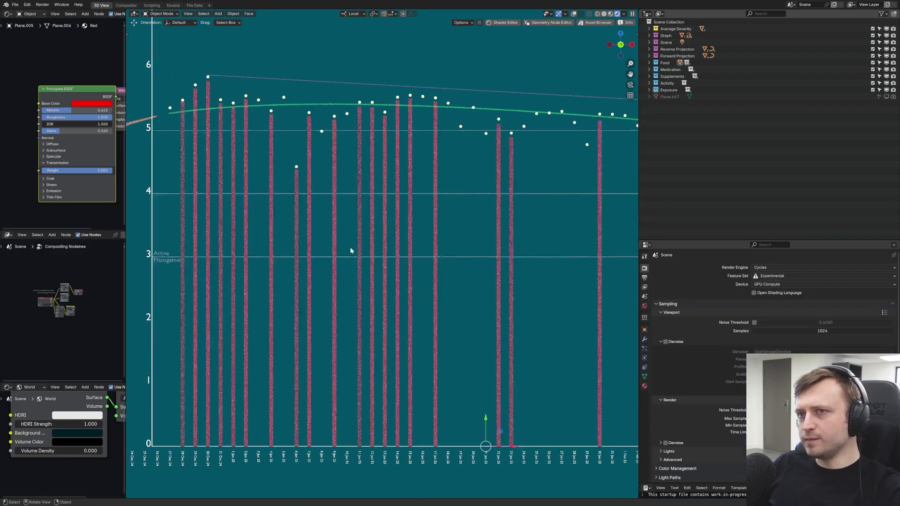
{"action": "middle_click_drag", "start_coordinate": [214, 227], "coordinate": [232, 233], "text": "shift"}
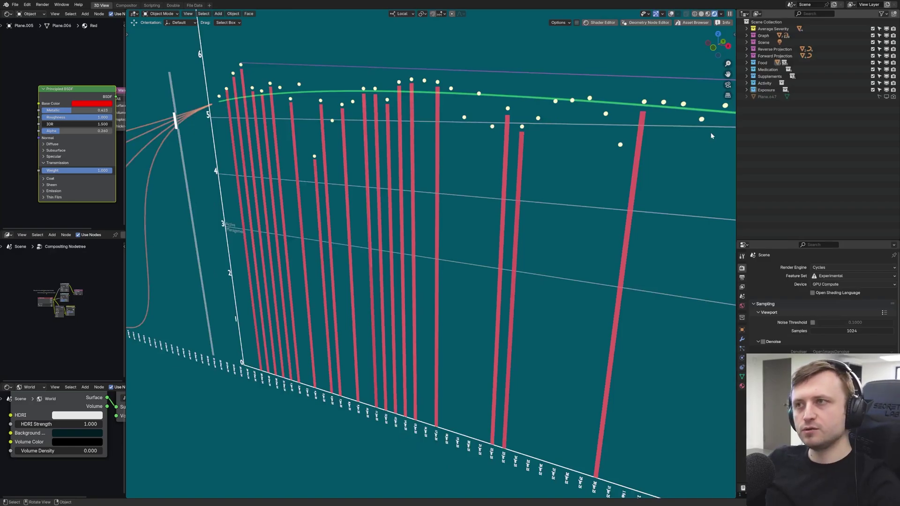
{"action": "middle_click_drag", "start_coordinate": [488, 217], "coordinate": [456, 218]}
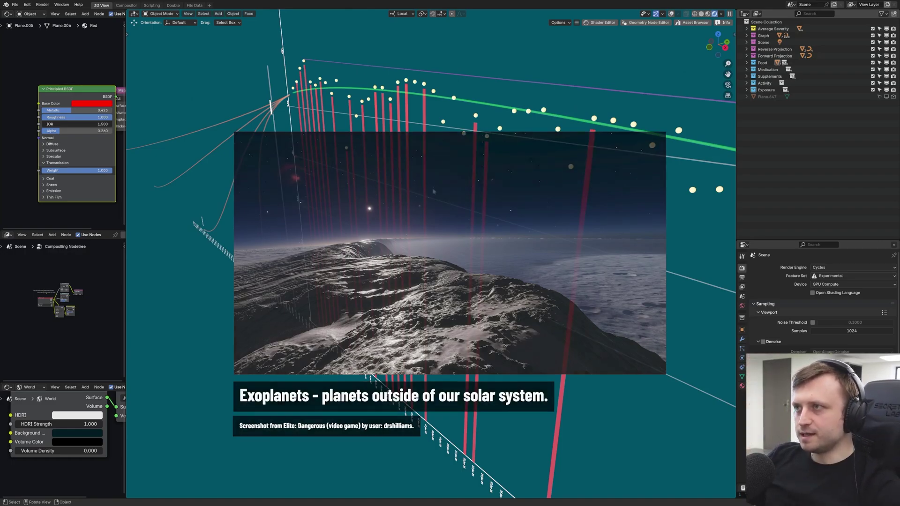
{"action": "middle_click_drag", "start_coordinate": [448, 192], "coordinate": [519, 187]}
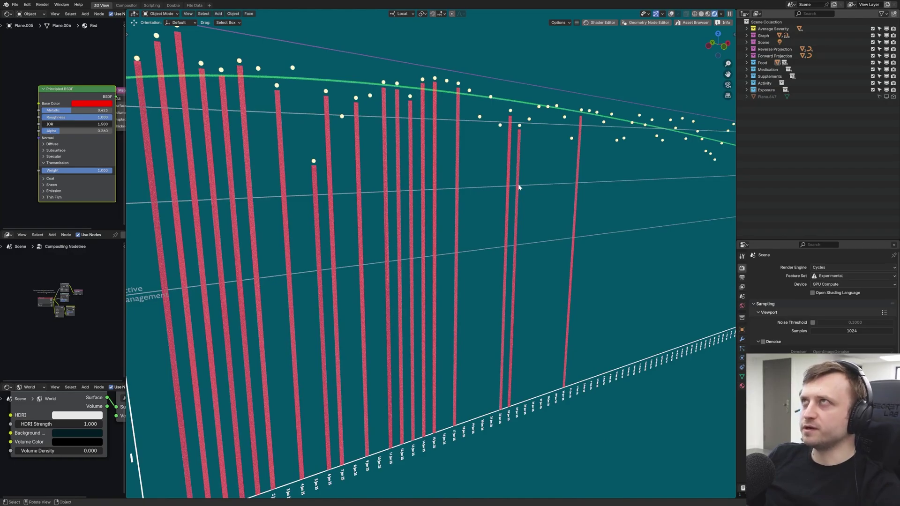
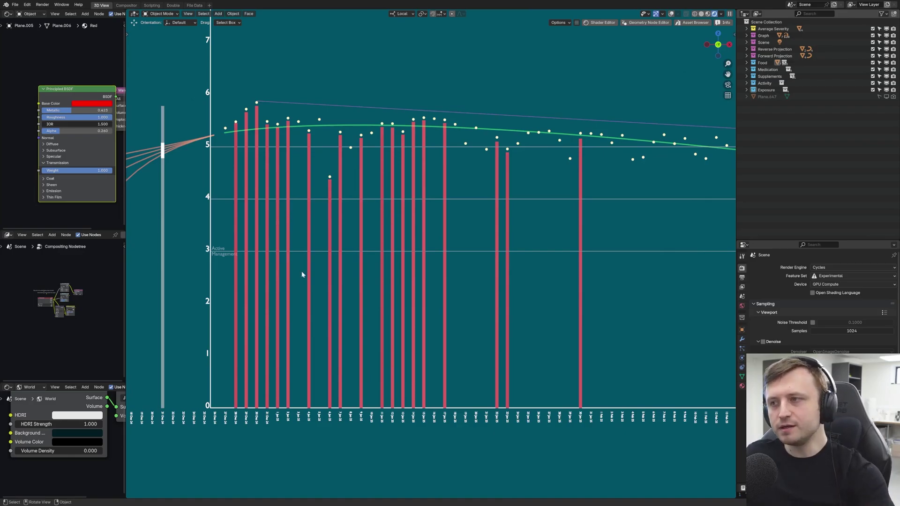
{"action": "middle_click_drag", "start_coordinate": [428, 274], "coordinate": [326, 258], "text": "shift"}
{"action": "scroll", "coordinate": [361, 271], "scroll_direction": "down", "scroll_amount": 3}
{"action": "scroll", "coordinate": [207, 262], "scroll_direction": "up", "scroll_amount": 1}
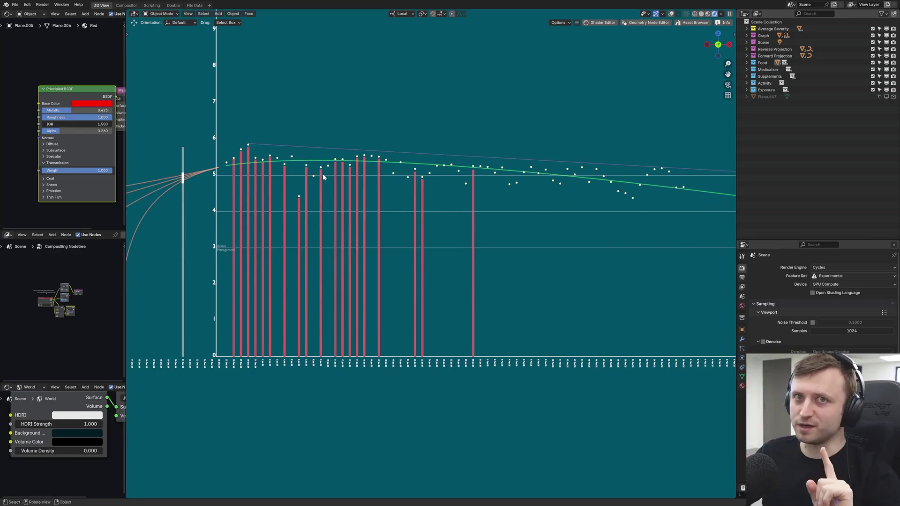
{"action": "scroll", "coordinate": [380, 283], "scroll_direction": "up", "scroll_amount": 1}
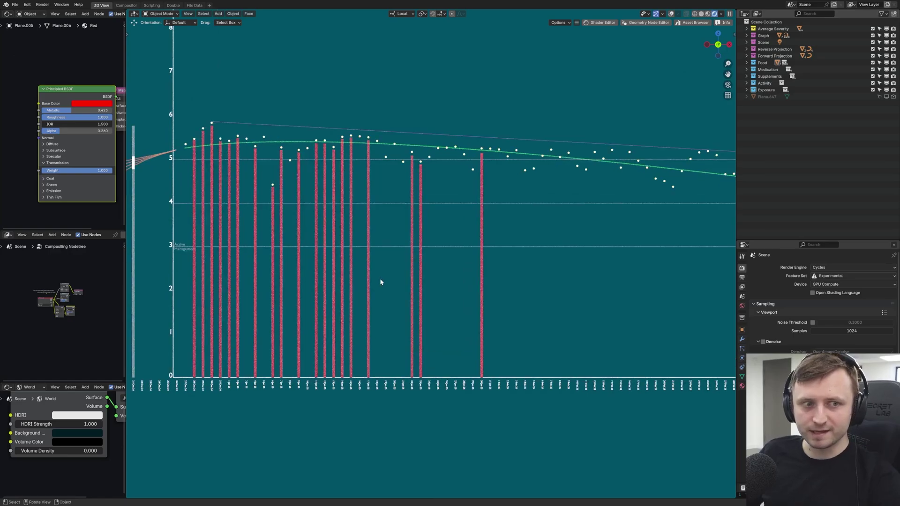
{"action": "scroll", "coordinate": [488, 227], "scroll_direction": "down", "scroll_amount": 2}
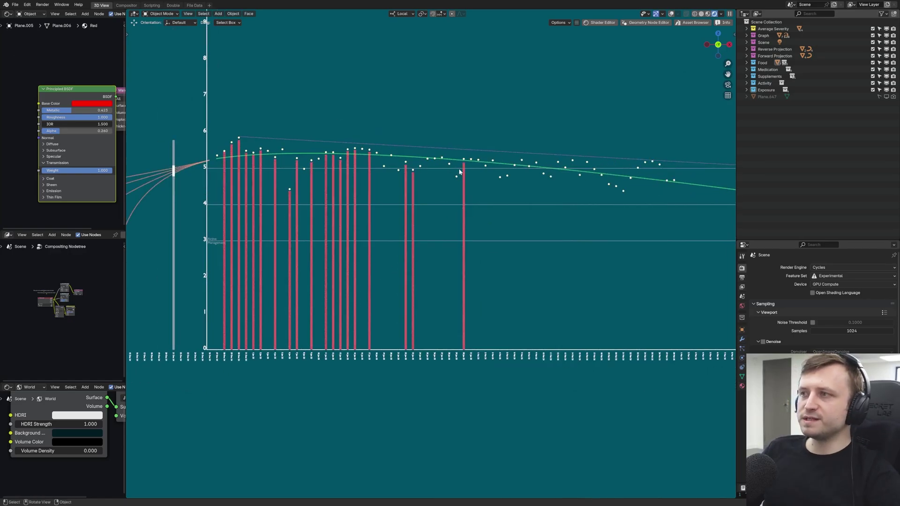
Annotate the sharp rises between neighbouring daily points with short diagonal strokes across the chart
{"action": "left_click_drag", "start_coordinate": [461, 154], "coordinate": [469, 124]}
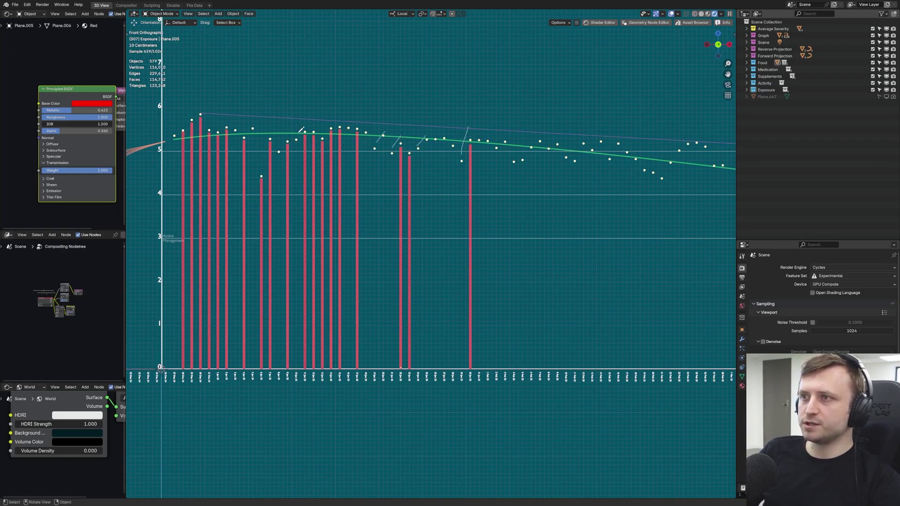
{"action": "left_click_drag", "start_coordinate": [261, 169], "coordinate": [269, 136]}
{"action": "left_click_drag", "start_coordinate": [576, 155], "coordinate": [582, 137]}
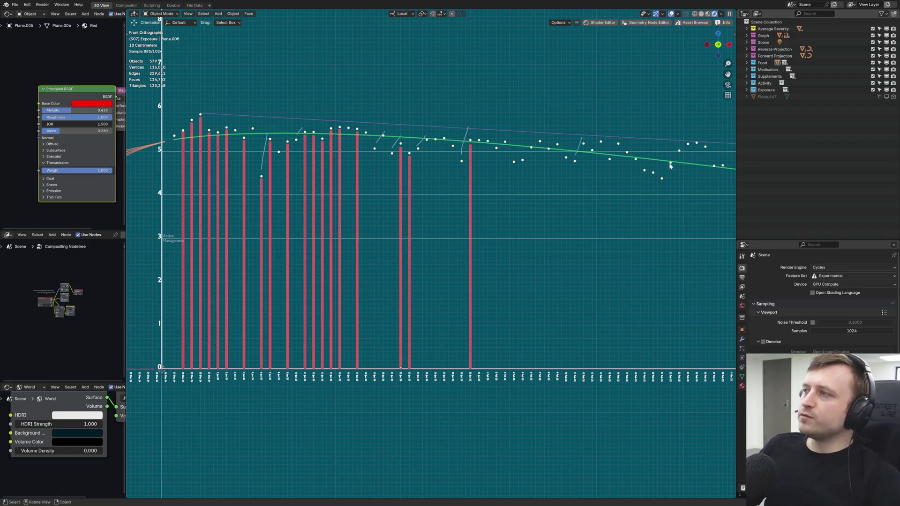
{"action": "left_click_drag", "start_coordinate": [664, 170], "coordinate": [677, 138]}
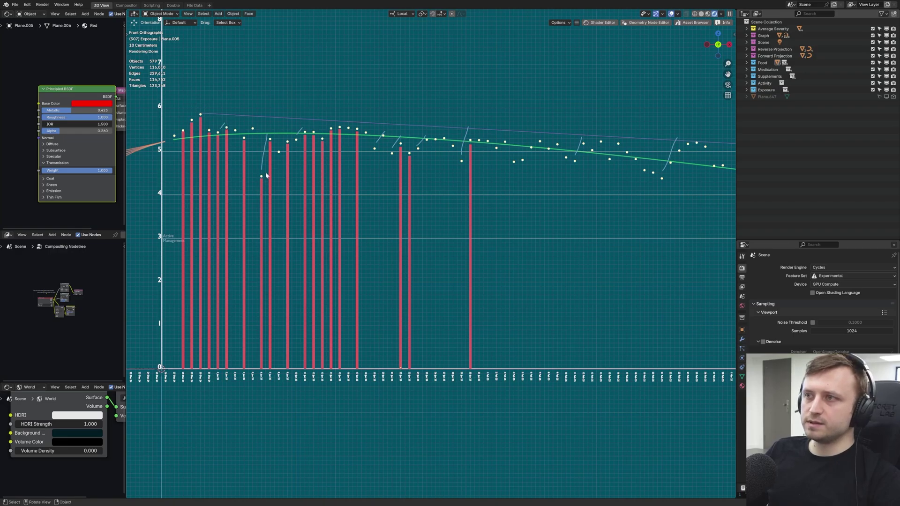
Draw vertical annotation strokes downward from the low daily points that precede the marked rises
{"action": "left_click_drag", "start_coordinate": [263, 194], "coordinate": [265, 291]}
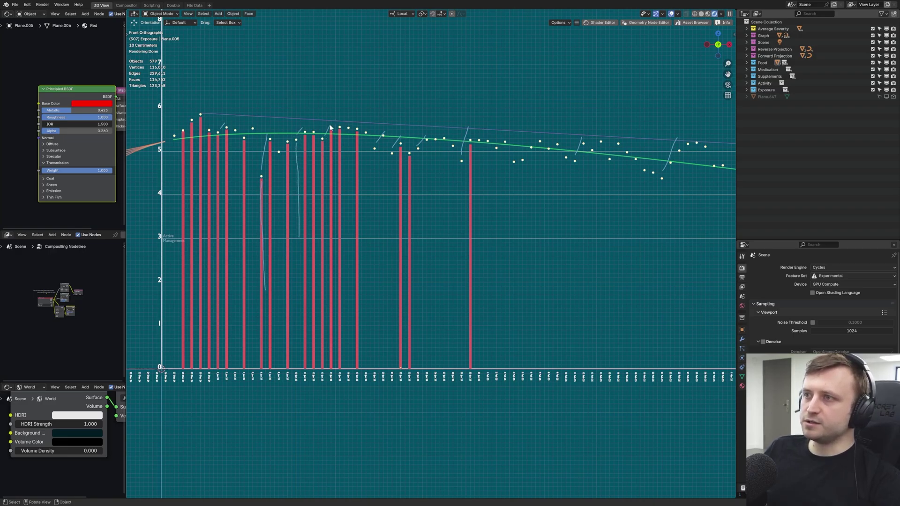
{"action": "left_click_drag", "start_coordinate": [374, 151], "coordinate": [378, 199]}
{"action": "left_click_drag", "start_coordinate": [380, 246], "coordinate": [380, 295]}
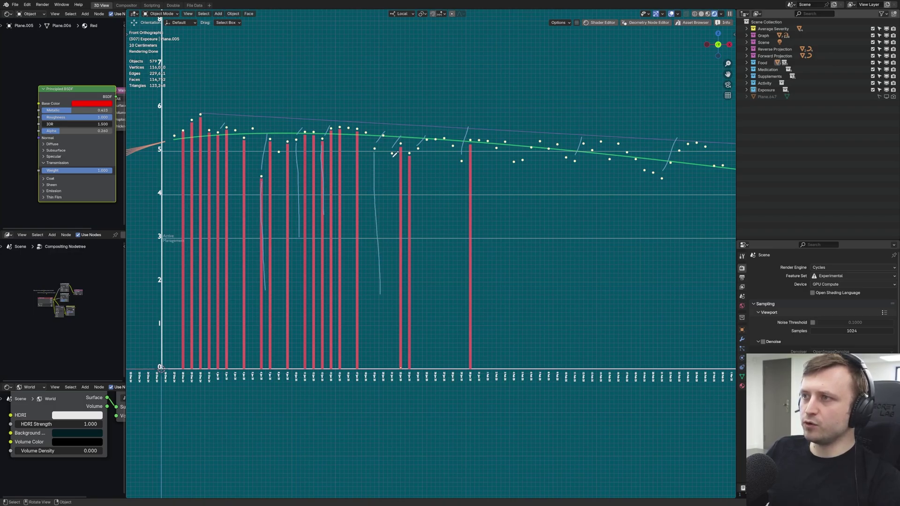
{"action": "left_click_drag", "start_coordinate": [418, 152], "coordinate": [424, 248]}
{"action": "left_click_drag", "start_coordinate": [462, 162], "coordinate": [466, 269]}
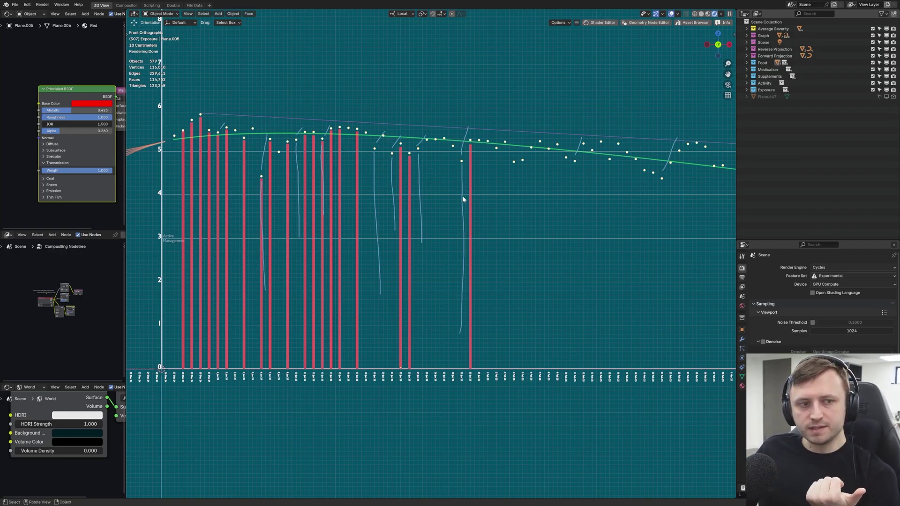
Expand Food and exclude all its enabled collections, including Green Vegetable Mix (Inc Spinach), Banana, Steak and Caf Pep
{"action": "left_click", "coordinate": [746, 62]}
{"action": "left_click", "coordinate": [872, 151]}
{"action": "left_click", "coordinate": [872, 225]}
{"action": "left_click_drag", "start_coordinate": [872, 224], "coordinate": [872, 67]}
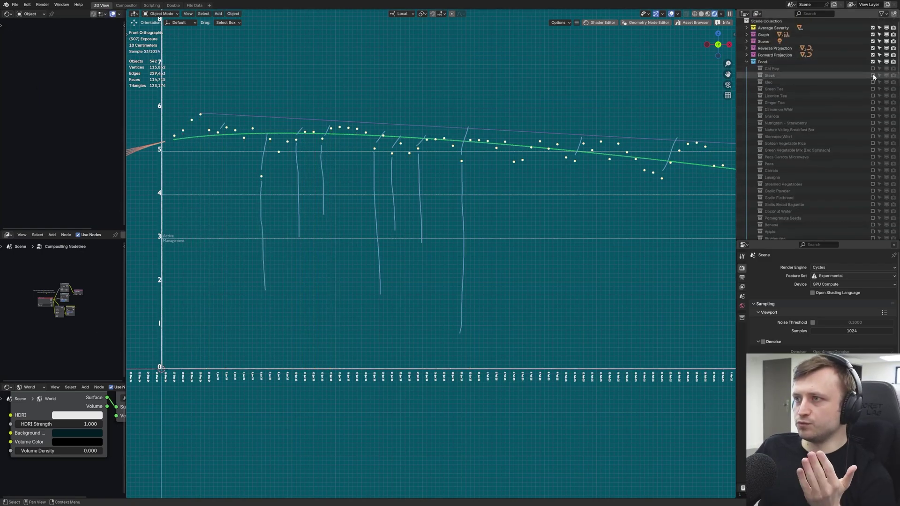
Briefly show Cinnamon Whirl, Green Vegetable Mix (Inc Spinach) and Golden Vegetable Rice in turn to compare them with the marked points
{"action": "left_click", "coordinate": [873, 110]}
{"action": "left_click", "coordinate": [872, 109]}
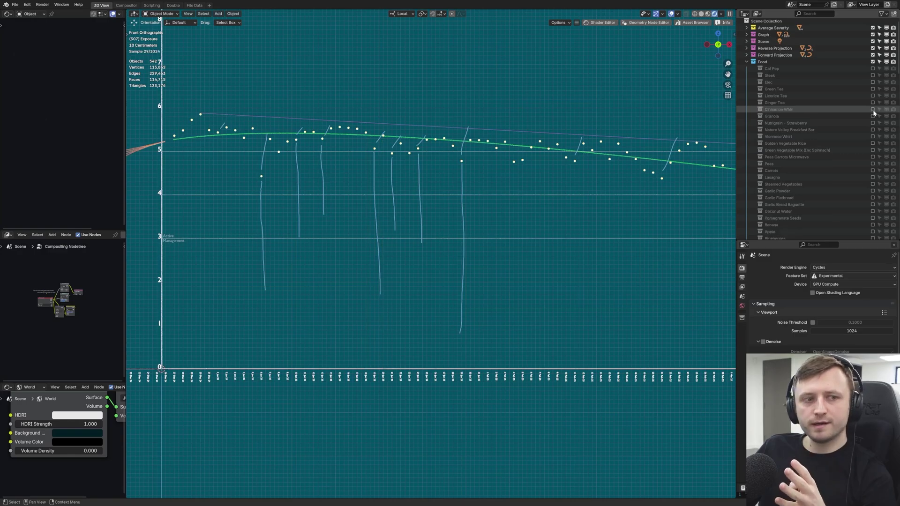
{"action": "left_click", "coordinate": [873, 150]}
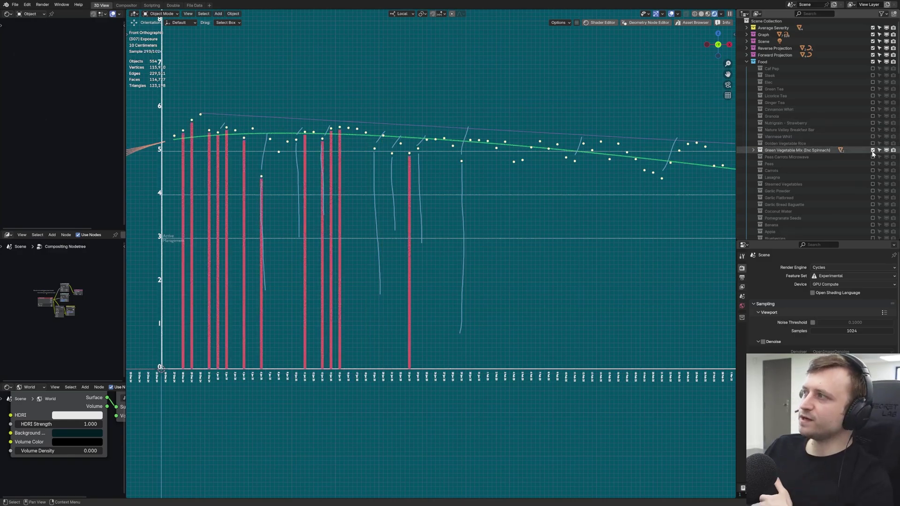
{"action": "left_click", "coordinate": [872, 150]}
{"action": "left_click", "coordinate": [873, 144]}
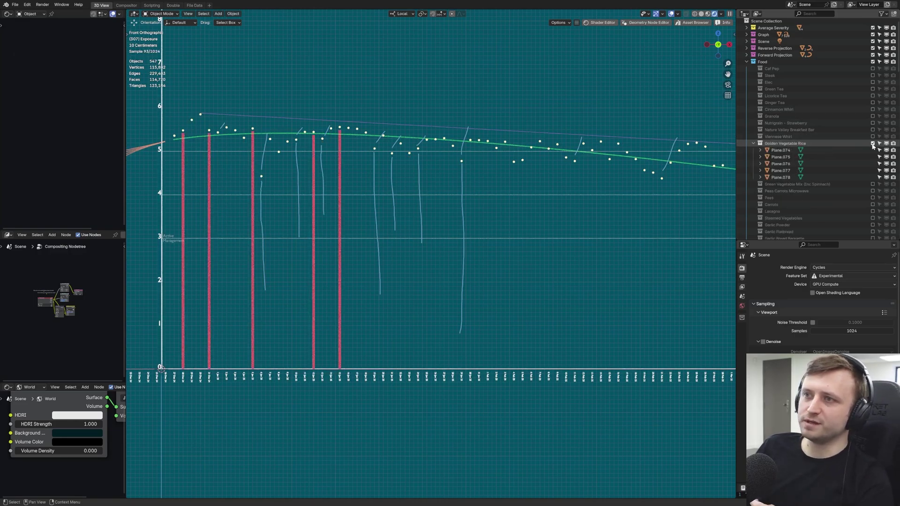
{"action": "left_click", "coordinate": [873, 144]}
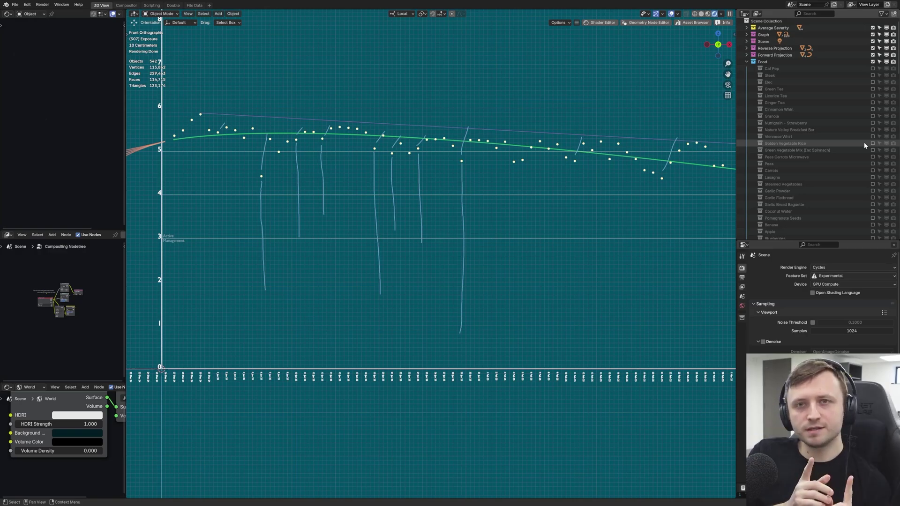
Add long vertical annotation strokes beneath the remaining low points, extending the marks across the chart
{"action": "left_click_drag", "start_coordinate": [247, 149], "coordinate": [249, 243]}
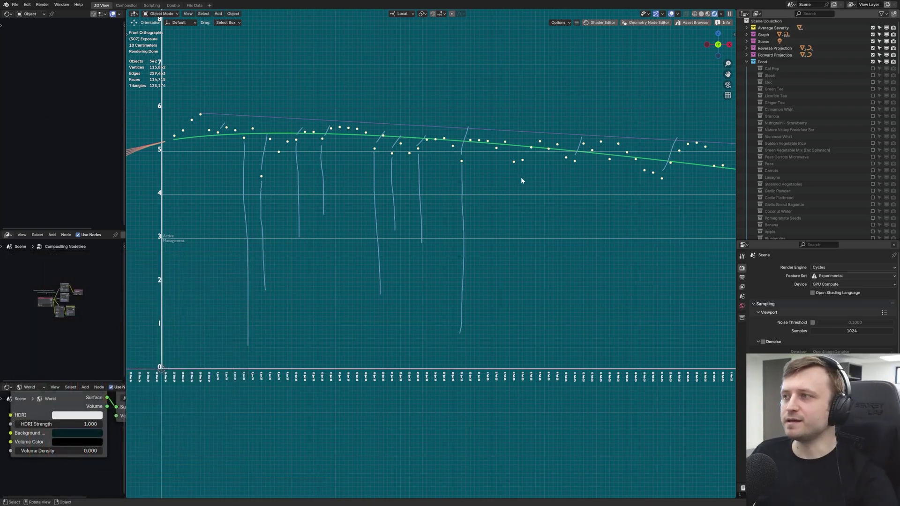
{"action": "left_click_drag", "start_coordinate": [524, 189], "coordinate": [516, 346]}
{"action": "left_click_drag", "start_coordinate": [577, 179], "coordinate": [578, 339]}
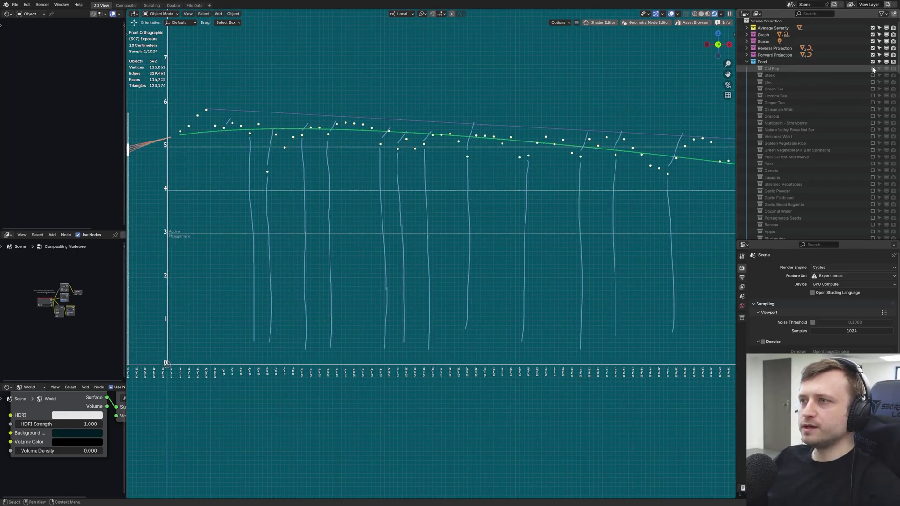
Enable the Caf Pep collection and collapse the Food list
{"action": "left_click", "coordinate": [745, 62]}
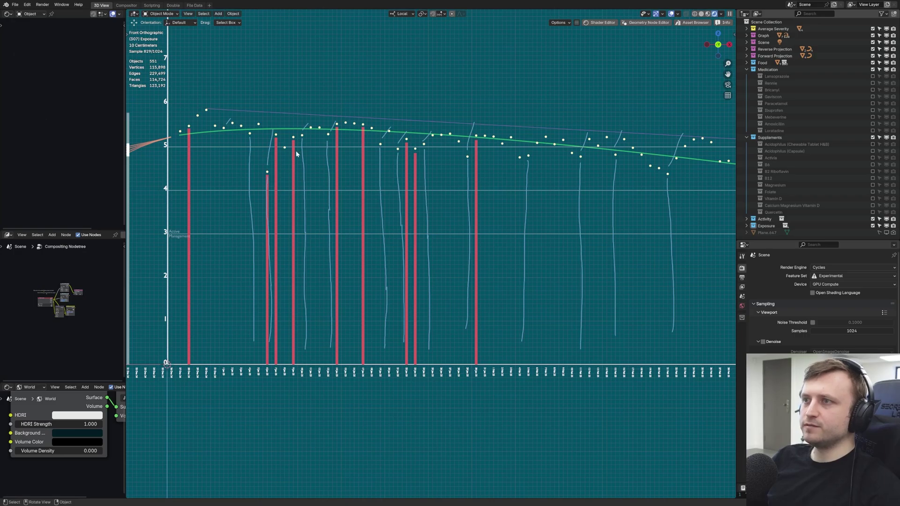
Collapse the Medication list and enable the Vitamin D collection under Supplements
{"action": "middle_click_drag", "start_coordinate": [413, 136], "coordinate": [438, 146]}
{"action": "left_click", "coordinate": [753, 137]}
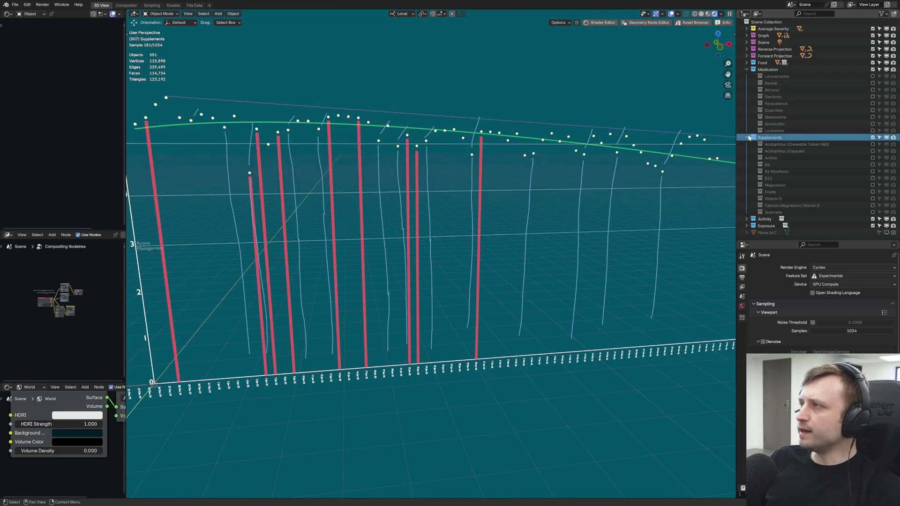
{"action": "left_click", "coordinate": [746, 138]}
{"action": "left_click", "coordinate": [746, 69]}
{"action": "left_click", "coordinate": [746, 76]}
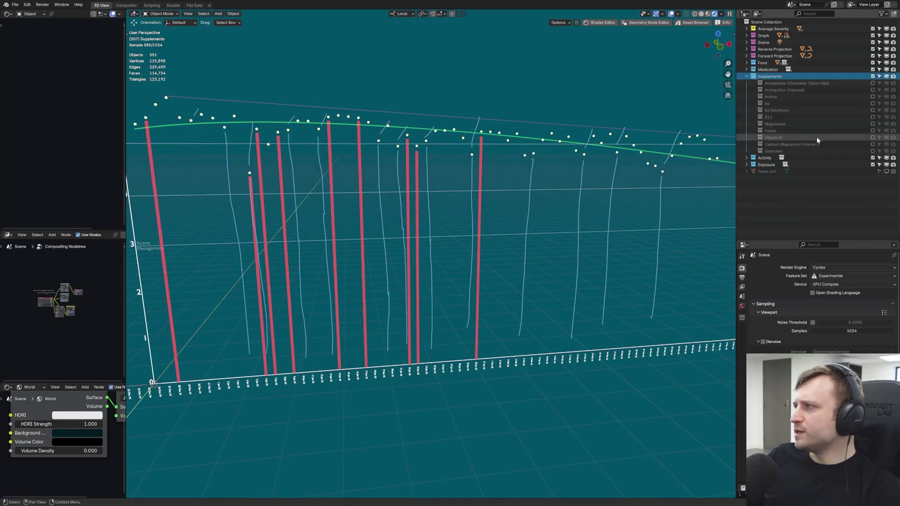
{"action": "left_click", "coordinate": [873, 138]}
{"action": "left_click", "coordinate": [872, 137]}
{"action": "left_click", "coordinate": [872, 138]}
{"action": "left_click", "coordinate": [817, 196]}
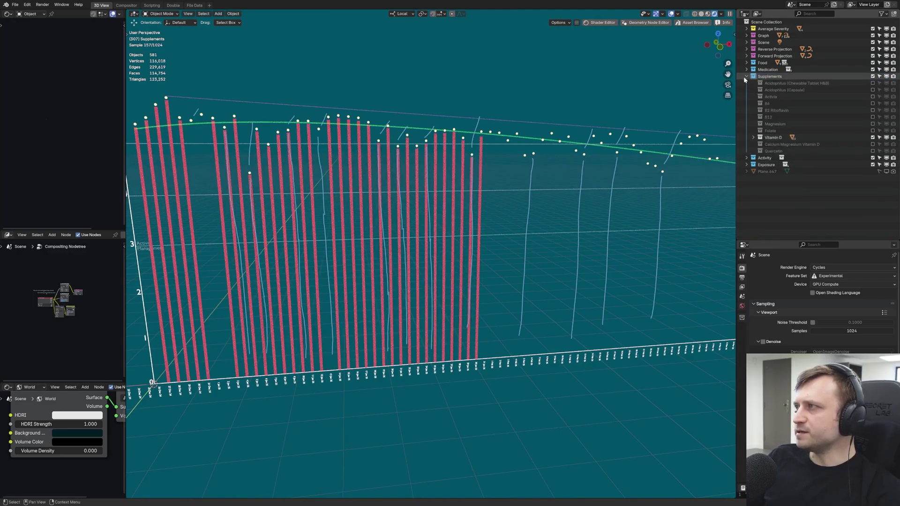
Collapse the Supplements list and save the file, keeping the chart in front view
{"action": "left_click", "coordinate": [747, 76]}
{"action": "key", "text": "ctrl+s"}
{"action": "key", "text": "KP_1"}
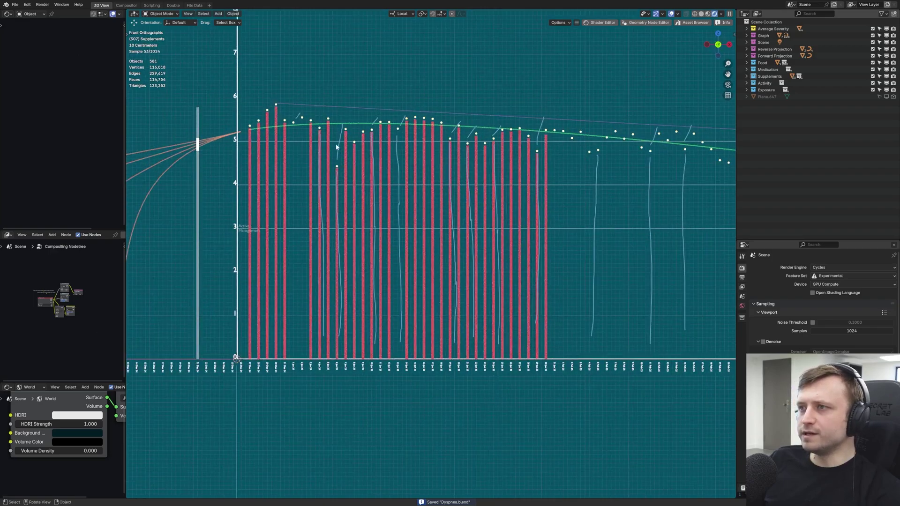
{"action": "scroll", "coordinate": [375, 213], "scroll_direction": "up", "scroll_amount": 2}
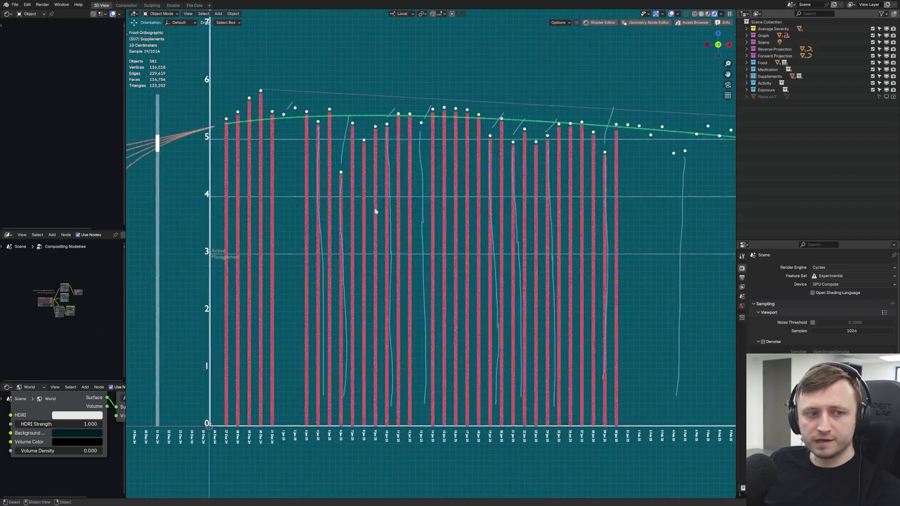
Add a plane to the scene and rotate it 90 degrees about the X axis to stand parallel to the chart
{"action": "middle_click_drag", "start_coordinate": [433, 209], "coordinate": [388, 229]}
{"action": "key", "text": "shift+a"}
{"action": "left_click", "coordinate": [384, 227]}
{"action": "key", "text": "Escape"}
{"action": "key", "text": "shift+a"}
{"action": "mouse_move", "coordinate": [341, 246]}
{"action": "left_click", "coordinate": [389, 248]}
{"action": "middle_click_drag", "start_coordinate": [422, 253], "coordinate": [377, 249]}
{"action": "type", "text": "rx90"}
{"action": "key", "text": "Return"}
Reshape the plane's mesh to span the chart from its origin up to the 6 mark and across all annotated points
{"action": "left_click_drag", "start_coordinate": [363, 237], "coordinate": [368, 237]}
{"action": "key", "text": "KP_1"}
{"action": "left_click_drag", "start_coordinate": [394, 300], "coordinate": [412, 253], "text": "ctrl"}
{"action": "left_click_drag", "start_coordinate": [421, 281], "coordinate": [426, 281], "text": "ctrl"}
{"action": "key", "text": "1"}
{"action": "key", "text": "Return"}
{"action": "middle_click_drag", "start_coordinate": [436, 300], "coordinate": [365, 322]}
{"action": "left_click_drag", "start_coordinate": [353, 314], "coordinate": [347, 316]}
{"action": "middle_click_drag", "start_coordinate": [346, 316], "coordinate": [379, 287]}
{"action": "scroll", "coordinate": [468, 300], "scroll_direction": "down", "scroll_amount": 4}
{"action": "key", "text": "Tab"}
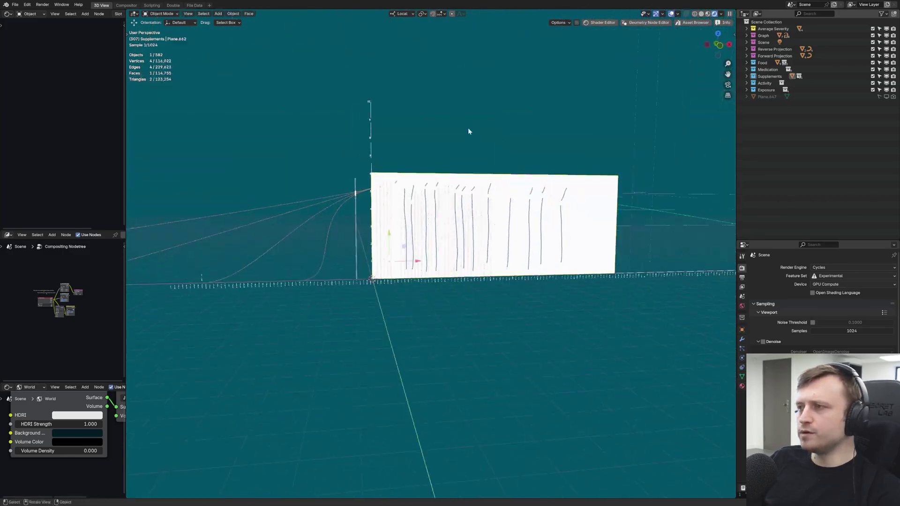
Assign the Catcher material to the plane and set its base color to black (#000000)
{"action": "scroll", "coordinate": [454, 227], "scroll_direction": "up", "scroll_amount": 5}
{"action": "middle_click_drag", "start_coordinate": [454, 227], "coordinate": [440, 248], "text": "shift"}
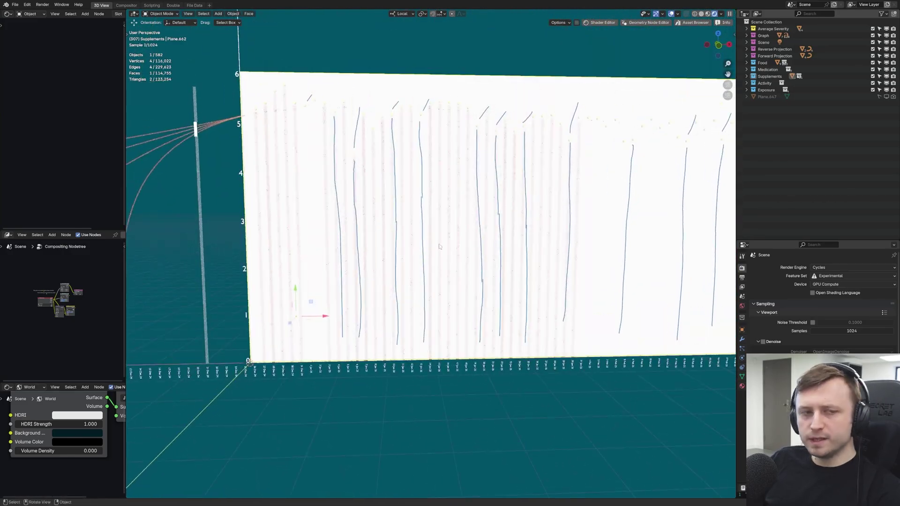
{"action": "key", "text": "KP_1"}
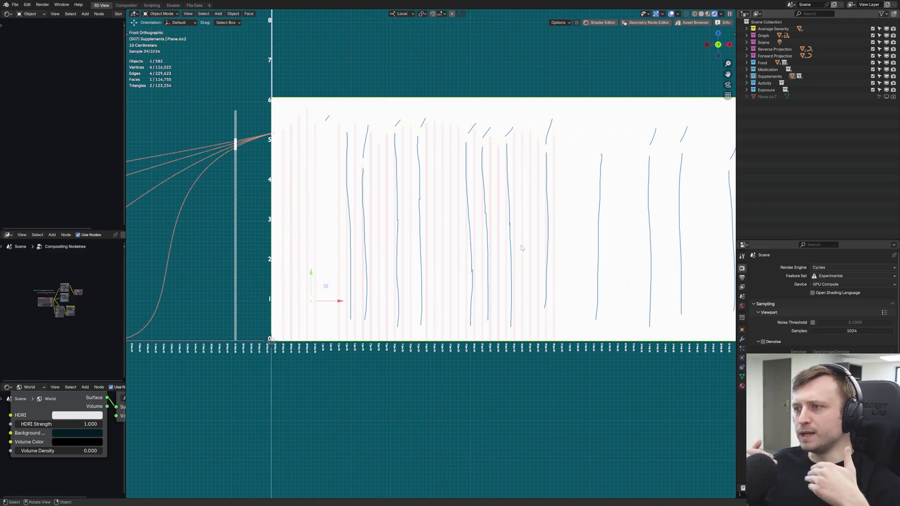
{"action": "left_click", "coordinate": [741, 386]}
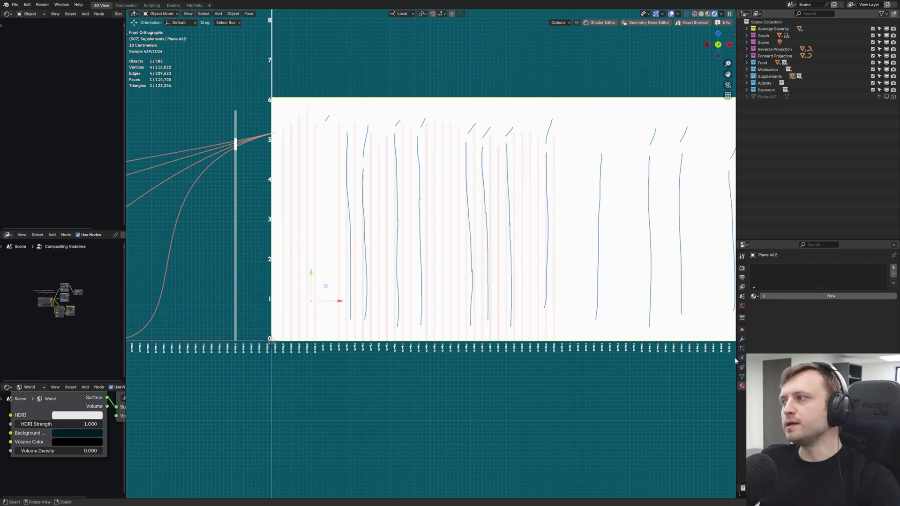
{"action": "key", "text": "ctrl+z"}
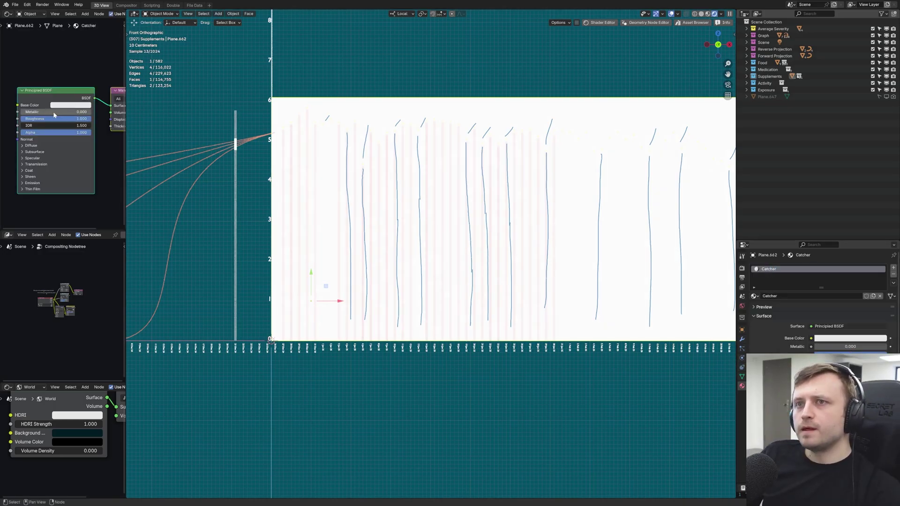
{"action": "left_click", "coordinate": [78, 105]}
{"action": "left_click", "coordinate": [79, 107]}
{"action": "left_click_drag", "start_coordinate": [109, 117], "coordinate": [109, 161]}
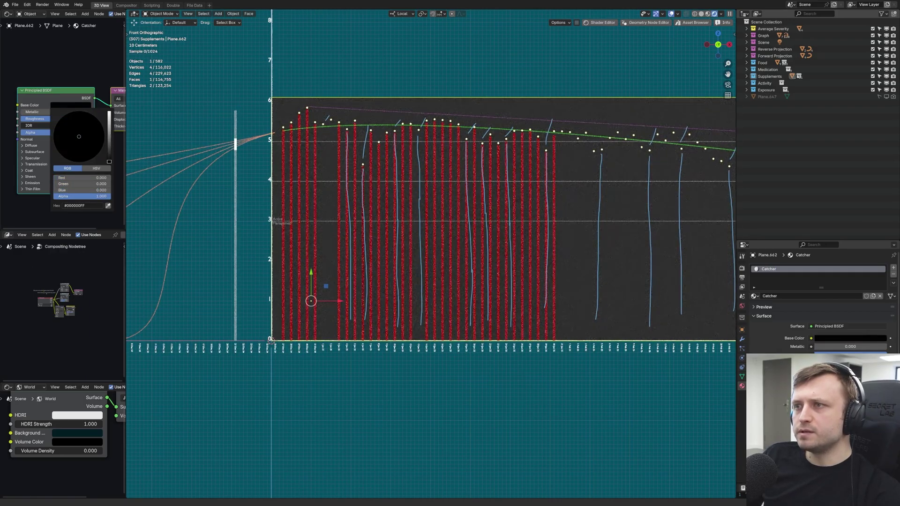
Move the black plane -0.003029 m along its local Z so it sits behind the bars
{"action": "middle_click_drag", "start_coordinate": [337, 244], "coordinate": [370, 179]}
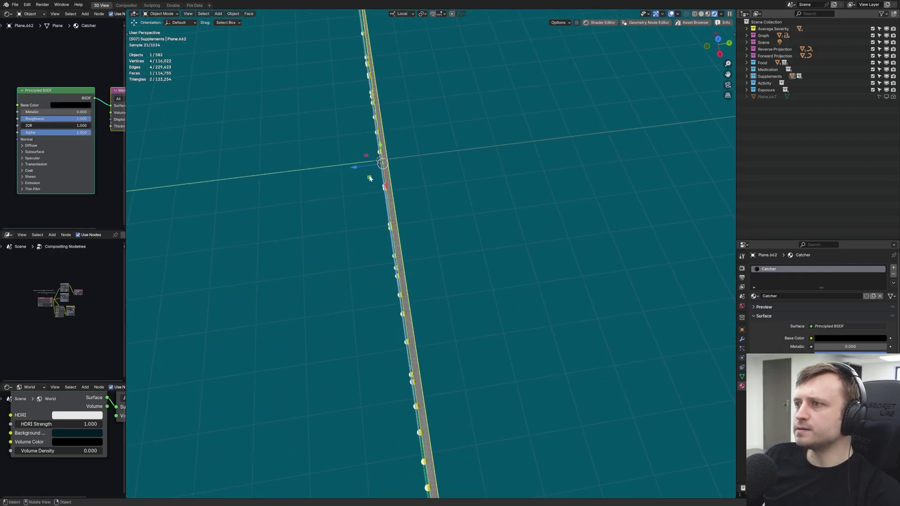
{"action": "left_click", "coordinate": [369, 177]}
{"action": "key", "text": "KP_1"}
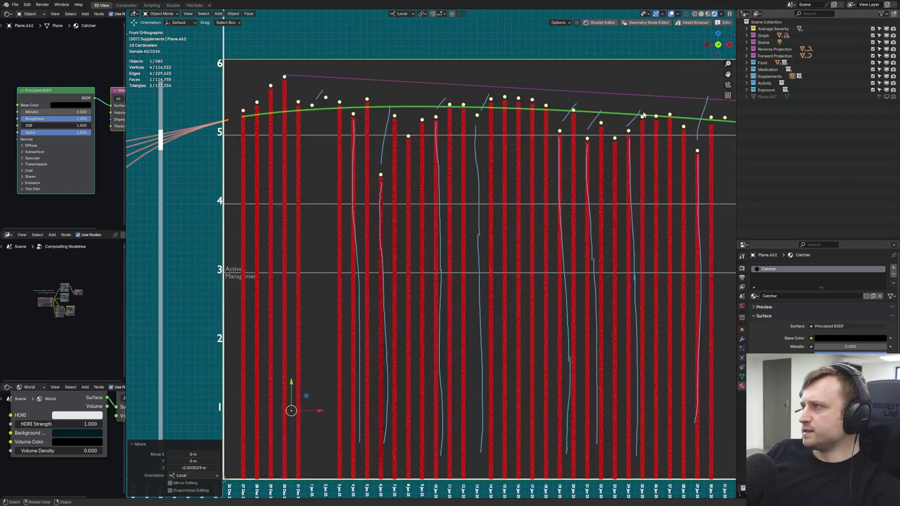
{"action": "scroll", "coordinate": [334, 329], "scroll_direction": "down", "scroll_amount": 4}
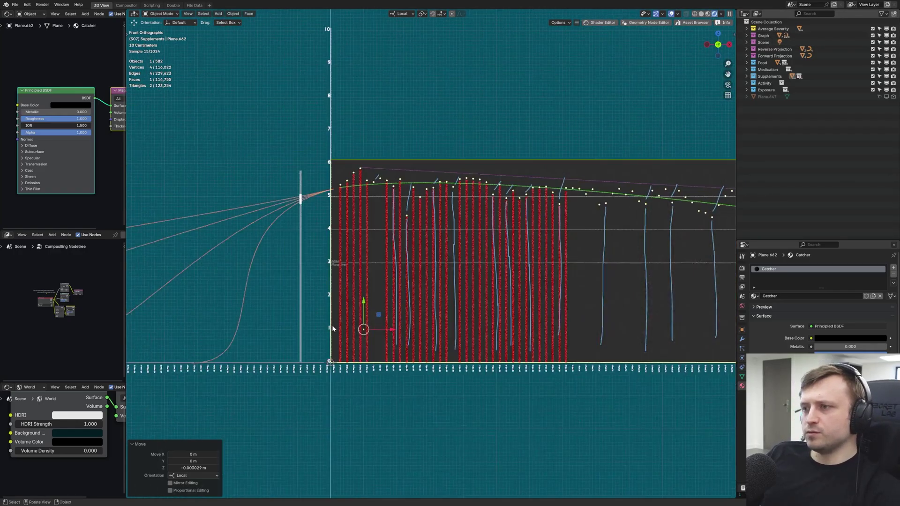
Give the Red bar material white emission at strength 39.6 and hide the Vitamin D bars from camera rays
{"action": "left_click", "coordinate": [746, 43]}
{"action": "scroll", "coordinate": [528, 233], "scroll_direction": "up", "scroll_amount": 4}
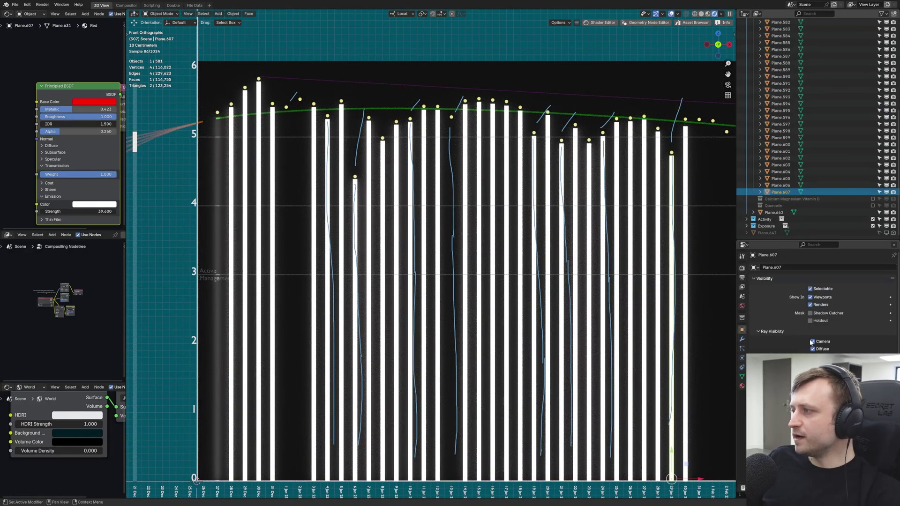
{"action": "left_click_drag", "start_coordinate": [817, 241], "coordinate": [804, 290]}
{"action": "scroll", "coordinate": [792, 276], "scroll_direction": "up", "scroll_amount": 3}
{"action": "left_click", "coordinate": [780, 275]}
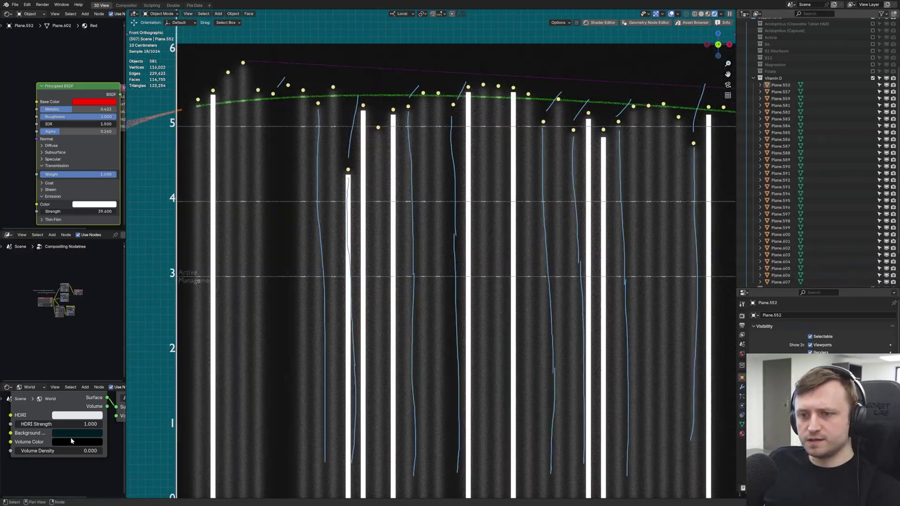
Set the world's background color to black (#000000)
{"action": "left_click", "coordinate": [70, 434]}
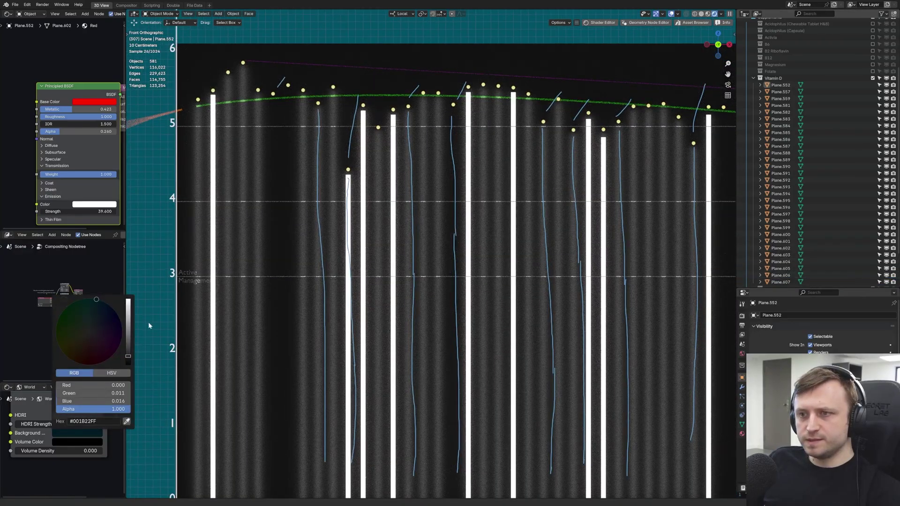
{"action": "left_click_drag", "start_coordinate": [128, 358], "coordinate": [127, 363]}
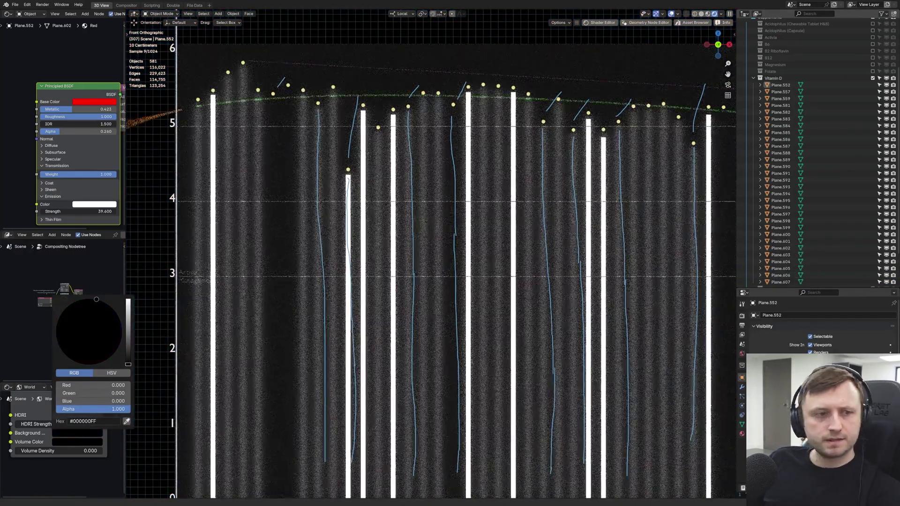
Expand the Caf Pep collection under Food and hide its bars from camera rays, leaving only their glow
{"action": "scroll", "coordinate": [747, 76], "scroll_direction": "up", "scroll_amount": 5}
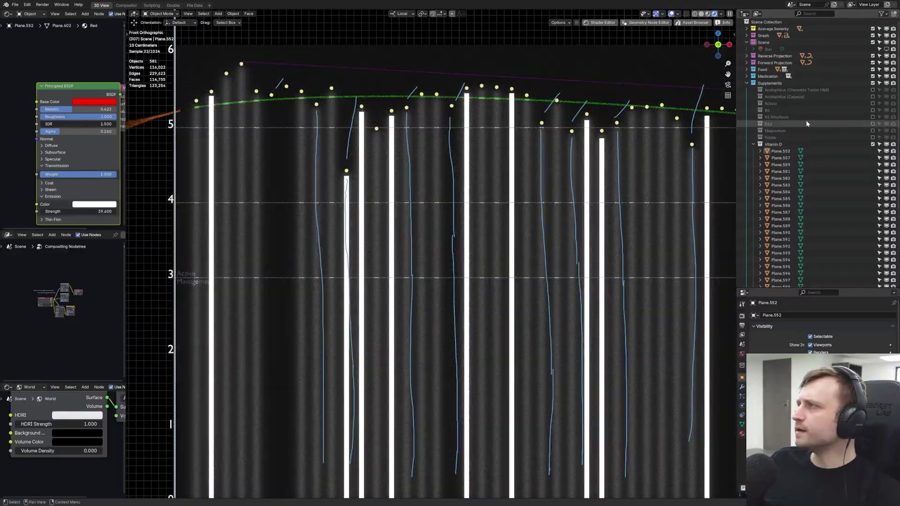
{"action": "left_click", "coordinate": [747, 70]}
{"action": "left_click", "coordinate": [753, 76]}
{"action": "left_click", "coordinate": [777, 83]}
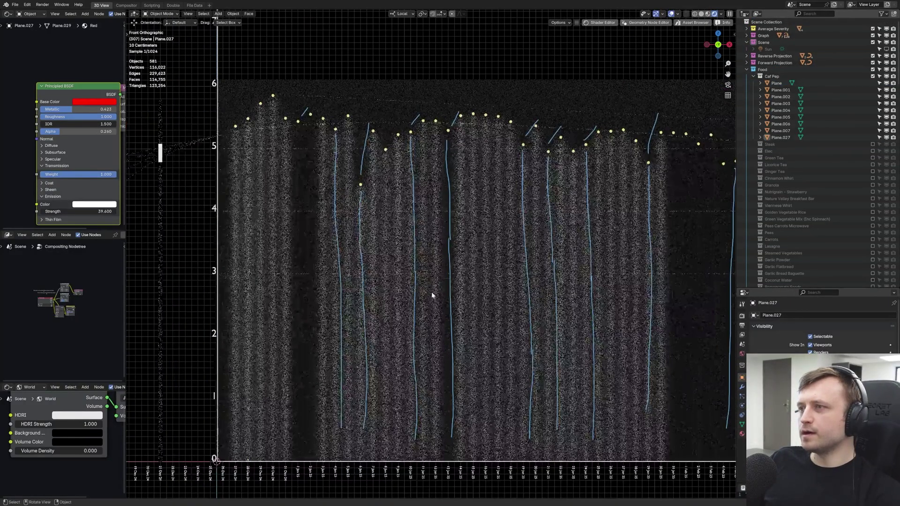
{"action": "scroll", "coordinate": [428, 301], "scroll_direction": "up", "scroll_amount": 1}
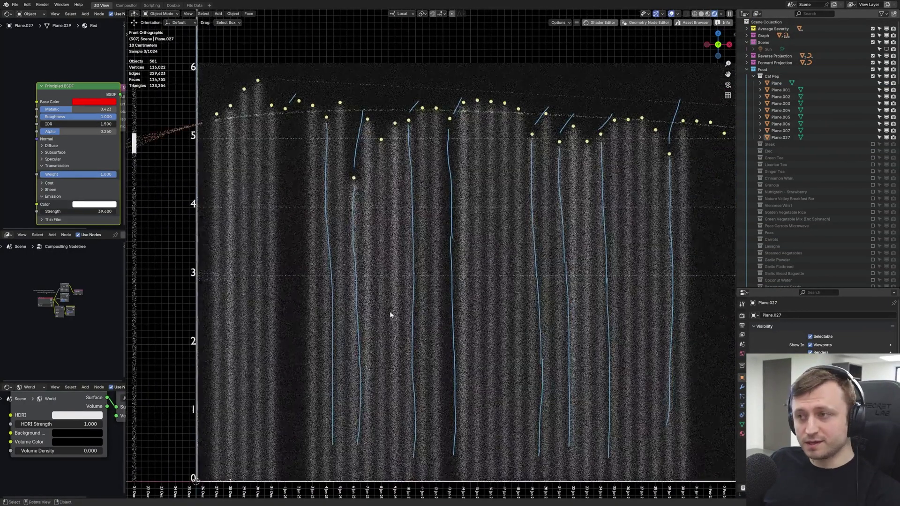
Erase the annotation strokes over the bars, set the Red material's emission strength to 65 and save the file
{"action": "mouse_move", "coordinate": [333, 445]}
{"action": "right_mouse_down"}
{"action": "mouse_move", "coordinate": [330, 104]}
{"action": "mouse_move", "coordinate": [297, 106]}
{"action": "mouse_move", "coordinate": [297, 116]}
{"action": "mouse_move", "coordinate": [359, 141]}
{"action": "mouse_move", "coordinate": [607, 115]}
{"action": "mouse_move", "coordinate": [616, 429]}
{"action": "right_mouse_up"}
{"action": "mouse_move", "coordinate": [684, 432]}
{"action": "left_mouse_down"}
{"action": "mouse_move", "coordinate": [671, 374]}
{"action": "mouse_move", "coordinate": [681, 97]}
{"action": "left_mouse_up"}
{"action": "key", "text": "ctrl+s"}
{"action": "scroll", "coordinate": [394, 296], "scroll_direction": "up", "scroll_amount": 1}
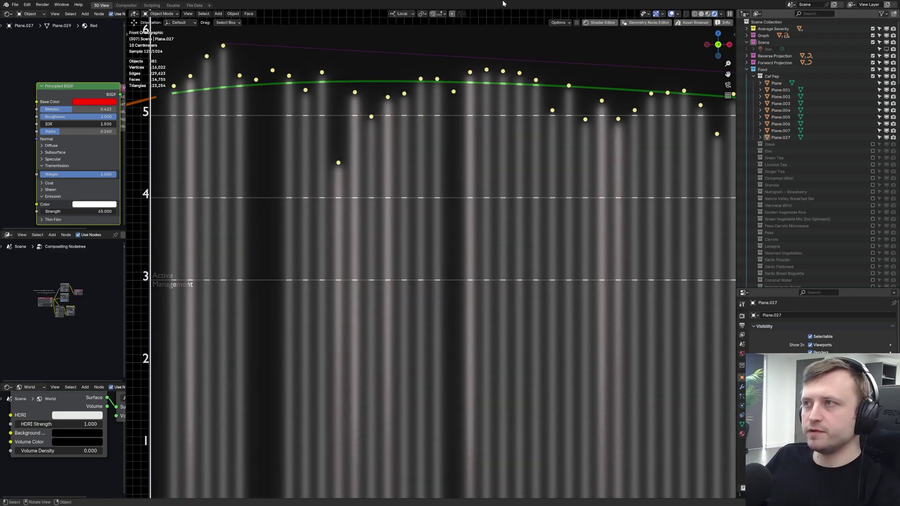
{"action": "key", "text": "ctrl+s"}
Give the first Caf Pep bar its own copy of the material, named Caffeine Red, with red emission (#FF0005)
{"action": "left_click", "coordinate": [784, 83]}
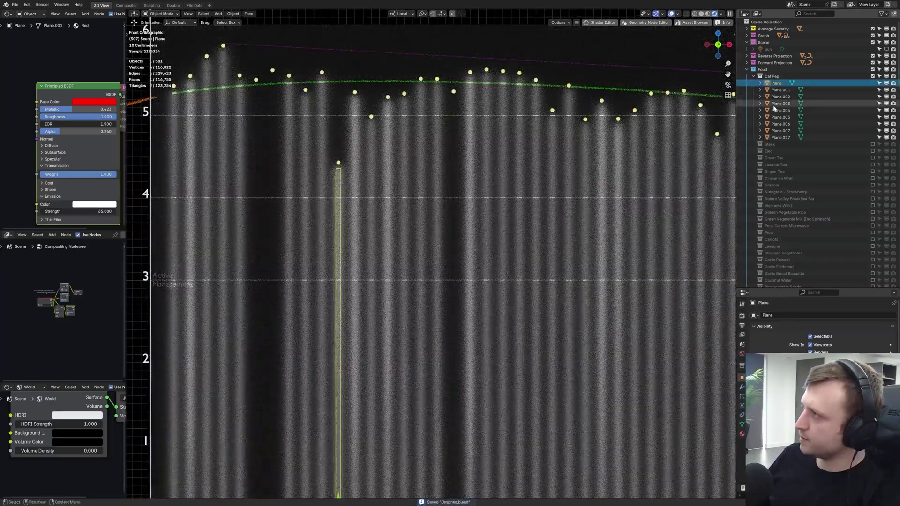
{"action": "left_click", "coordinate": [742, 434]}
{"action": "double_click", "coordinate": [769, 317]}
{"action": "type", "text": "Caff"}
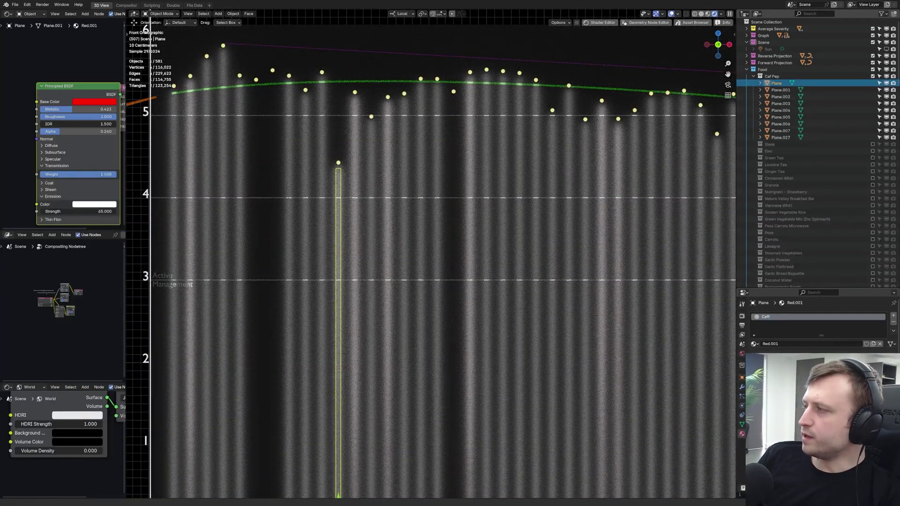
{"action": "type", "text": "eine Red"}
{"action": "key", "text": "Return"}
{"action": "left_click", "coordinate": [94, 204]}
{"action": "left_click", "coordinate": [100, 149]}
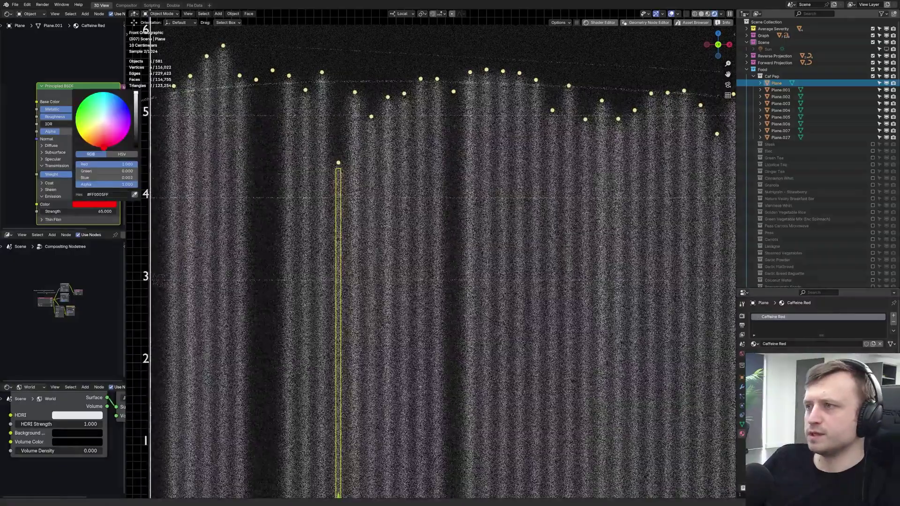
Link the Caffeine Red material to all the other Caf Pep bars and save the file
{"action": "left_click", "coordinate": [780, 137]}
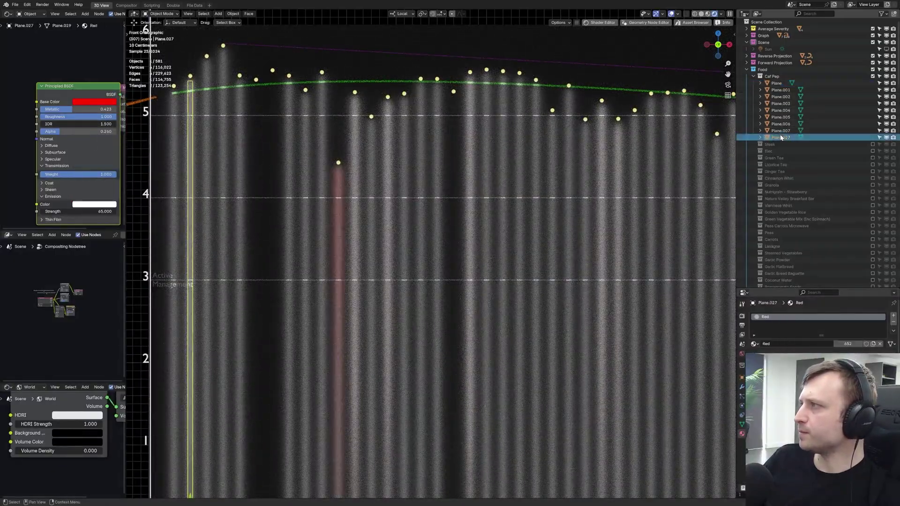
{"action": "key", "text": "ctrl+s"}
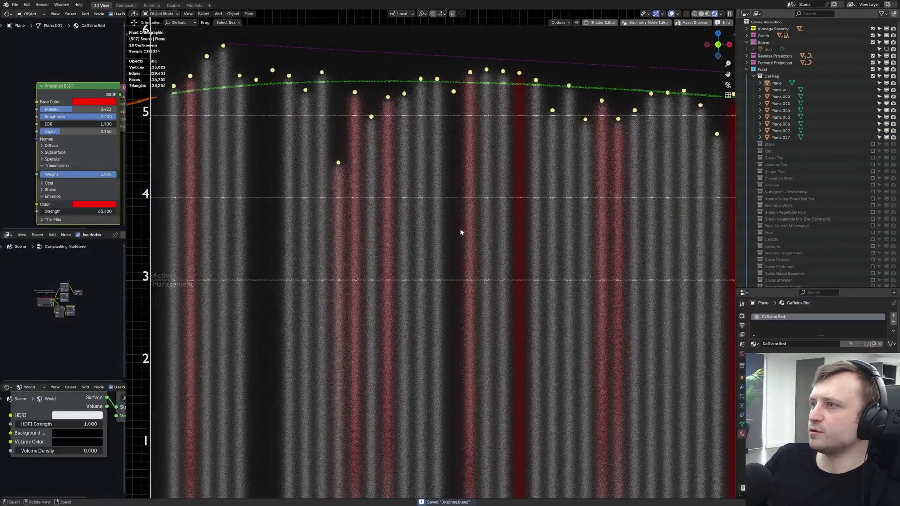
{"action": "scroll", "coordinate": [460, 231], "scroll_direction": "down", "scroll_amount": 2}
{"action": "scroll", "coordinate": [459, 233], "scroll_direction": "up", "scroll_amount": 1}
Give the first Vitamin D bar its own copy of the material, named Vitamin D Blue, with blue base and emission colors
{"action": "scroll", "coordinate": [789, 203], "scroll_direction": "down", "scroll_amount": 5}
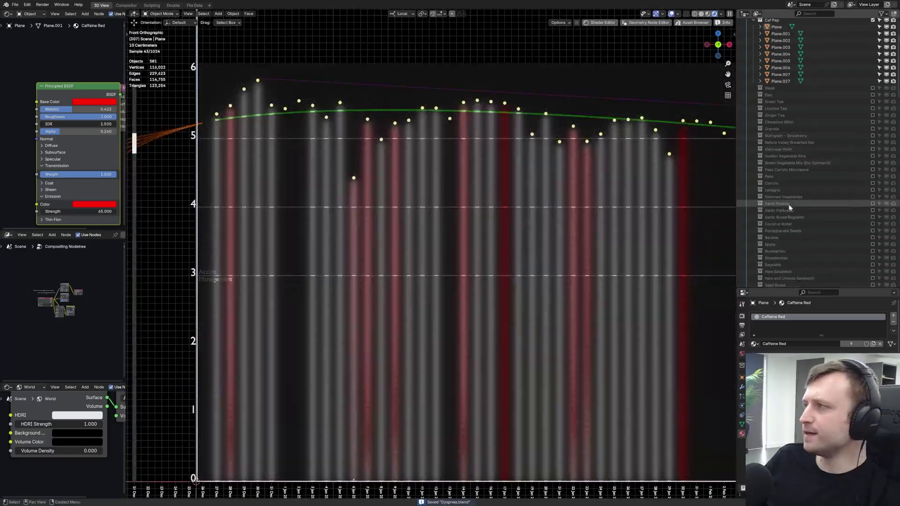
{"action": "scroll", "coordinate": [782, 224], "scroll_direction": "down", "scroll_amount": 5}
{"action": "left_click", "coordinate": [754, 144]}
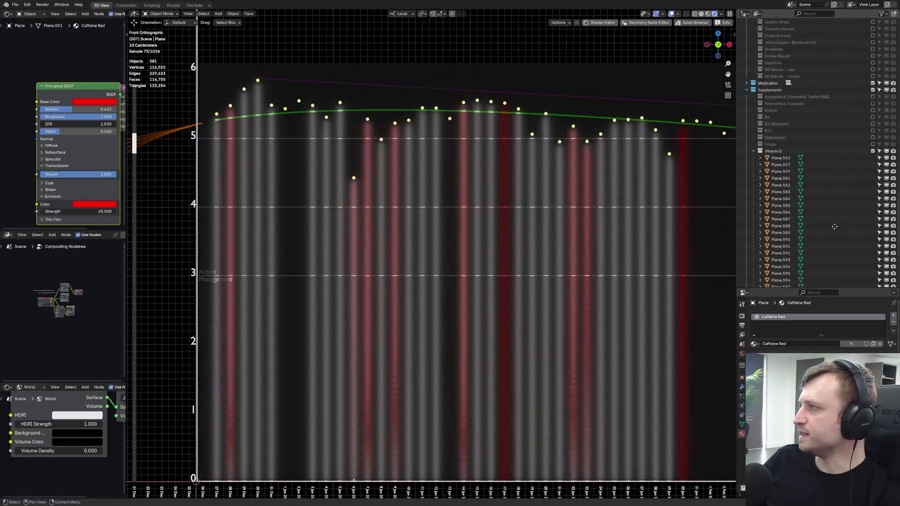
{"action": "scroll", "coordinate": [778, 141], "scroll_direction": "down", "scroll_amount": 3}
{"action": "left_click", "coordinate": [781, 87]}
{"action": "left_click", "coordinate": [873, 344]}
{"action": "double_click", "coordinate": [773, 317]}
{"action": "type", "text": "Vitamin"}
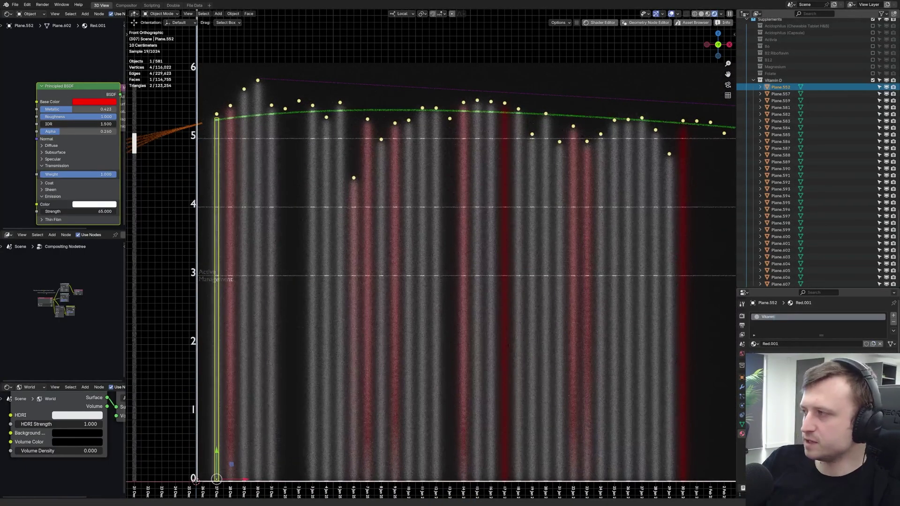
{"action": "type", "text": "in D Blue"}
{"action": "key", "text": "Return"}
{"action": "left_click", "coordinate": [94, 205]}
{"action": "left_click_drag", "start_coordinate": [106, 117], "coordinate": [126, 108]}
Select all the Vitamin D bars, link the Vitamin D Blue material to them and clear the selection
{"action": "left_click", "coordinate": [781, 94]}
{"action": "scroll", "coordinate": [781, 197], "scroll_direction": "down", "scroll_amount": 2}
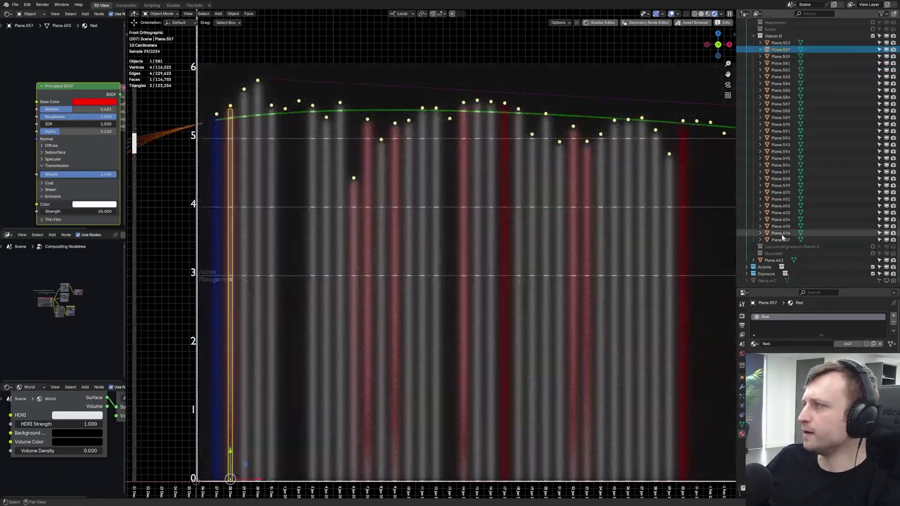
{"action": "left_click", "coordinate": [781, 238], "text": "shift"}
{"action": "scroll", "coordinate": [779, 201], "scroll_direction": "up", "scroll_amount": 3}
{"action": "left_click", "coordinate": [779, 113], "text": "ctrl"}
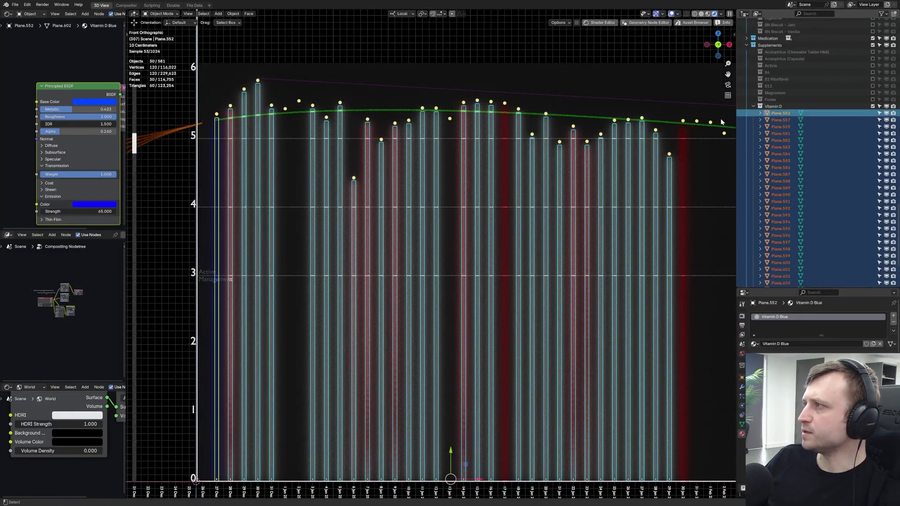
{"action": "key", "text": "ctrl+l"}
{"action": "left_click", "coordinate": [567, 145]}
{"action": "key", "text": "alt+a"}
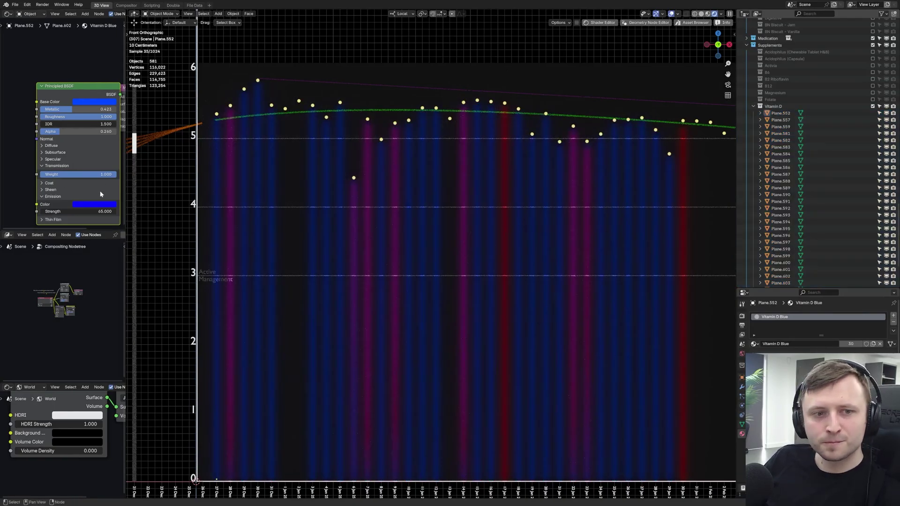
Change the Vitamin D Blue material's emission color to a lighter azure and its base color to sky blue
{"action": "left_click", "coordinate": [94, 204]}
{"action": "left_click_drag", "start_coordinate": [80, 224], "coordinate": [89, 216]}
{"action": "left_click", "coordinate": [94, 102]}
{"action": "left_click_drag", "start_coordinate": [82, 120], "coordinate": [94, 111]}
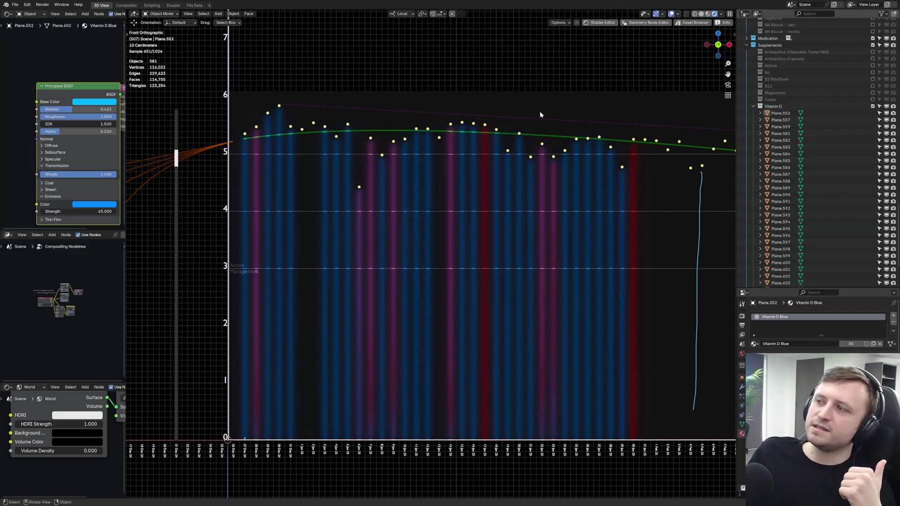
{"action": "left_click", "coordinate": [491, 194]}
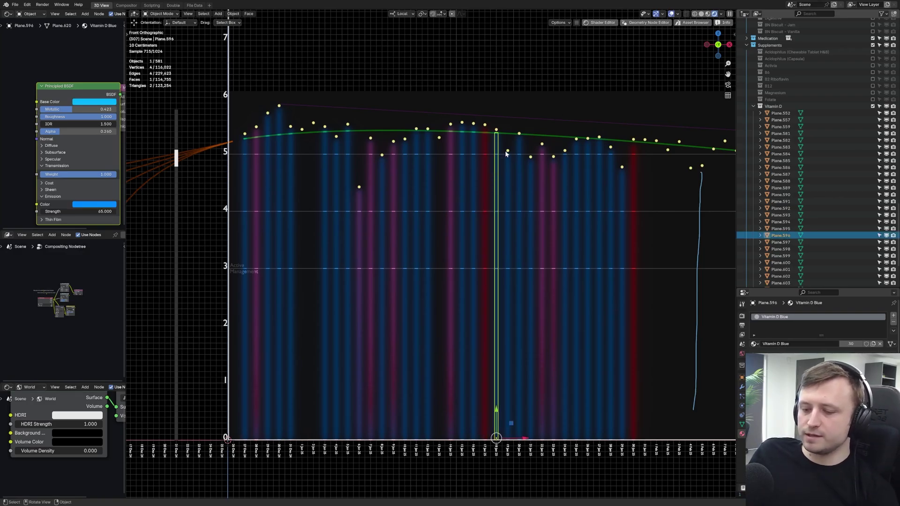
{"action": "left_click", "coordinate": [537, 158]}
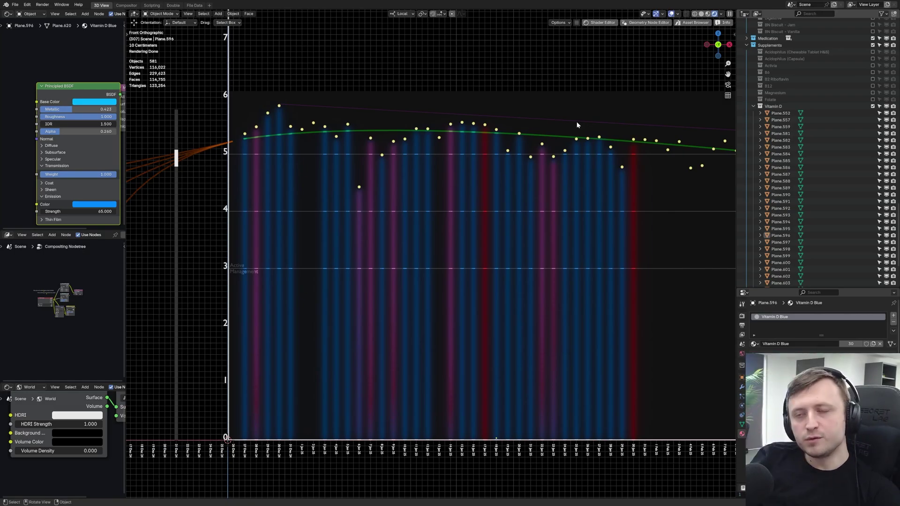
{"action": "scroll", "coordinate": [361, 120], "scroll_direction": "down", "scroll_amount": 1}
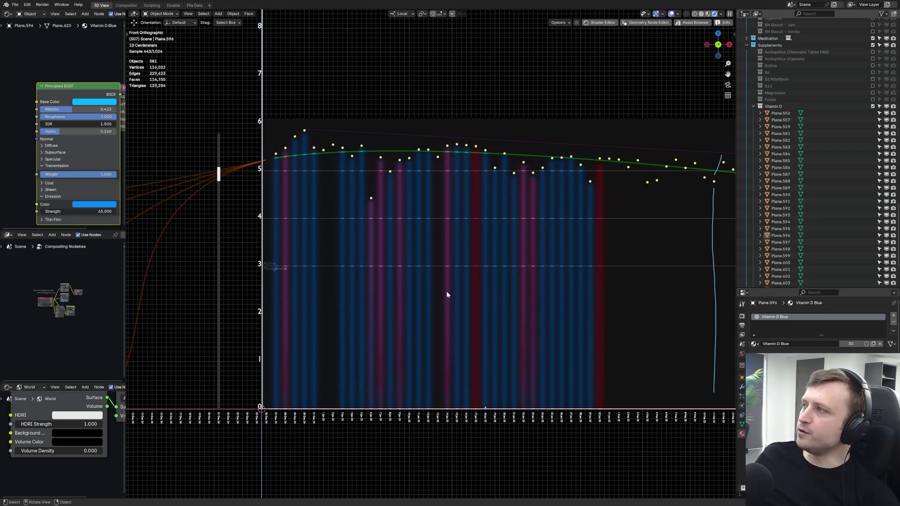
Toggle the Vitamin D collection off and on to compare the chart with and without its glows, also viewing it from an angle
{"action": "left_click", "coordinate": [872, 106]}
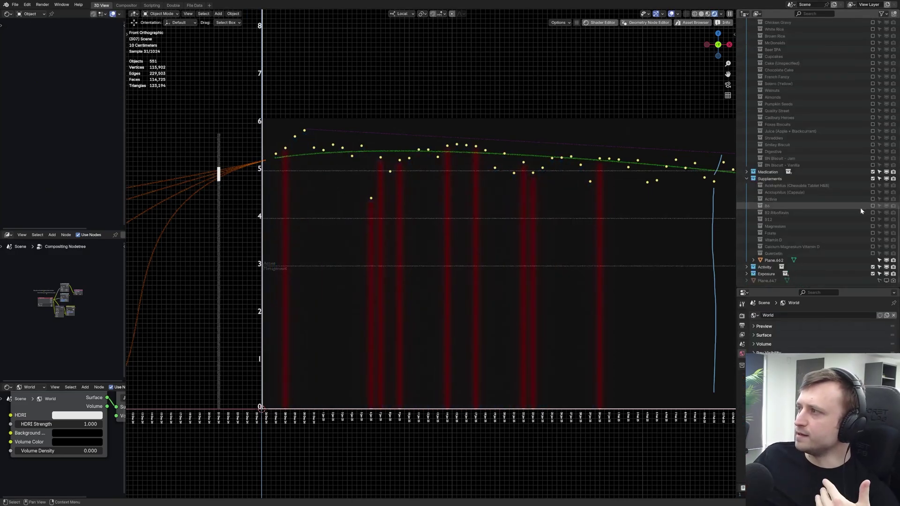
{"action": "left_click", "coordinate": [873, 239]}
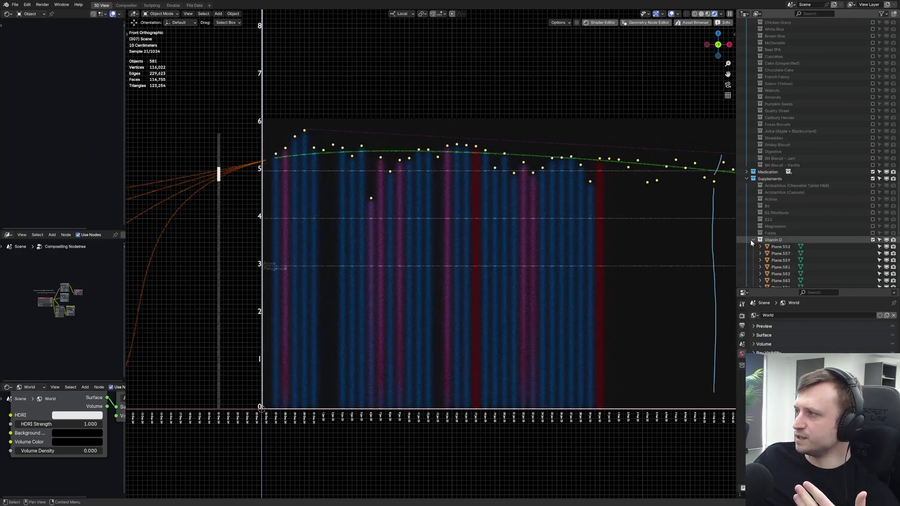
{"action": "left_click", "coordinate": [873, 240]}
{"action": "left_click", "coordinate": [873, 240]}
{"action": "left_click", "coordinate": [873, 240]}
{"action": "left_click", "coordinate": [873, 240]}
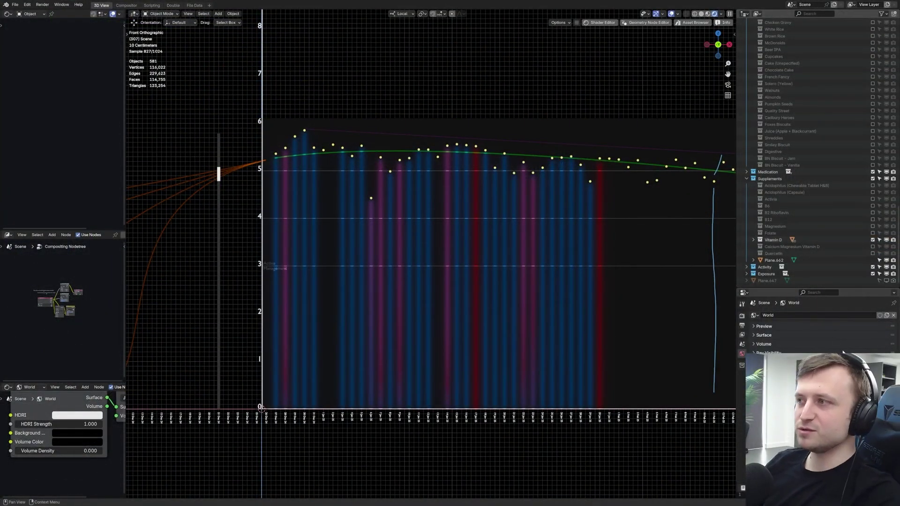
{"action": "middle_click_drag", "start_coordinate": [527, 286], "coordinate": [507, 311]}
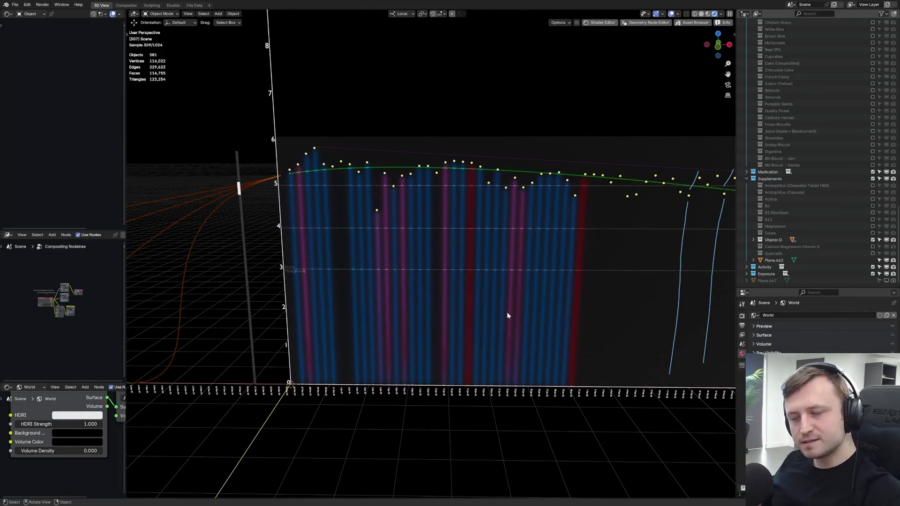
{"action": "key", "text": "KP_1"}
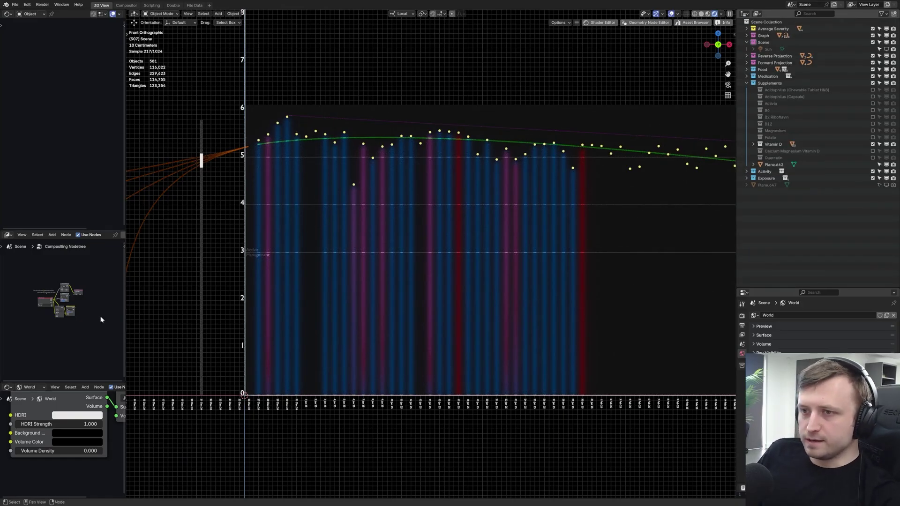
Set the world's background color to pure black
{"action": "left_click", "coordinate": [79, 432]}
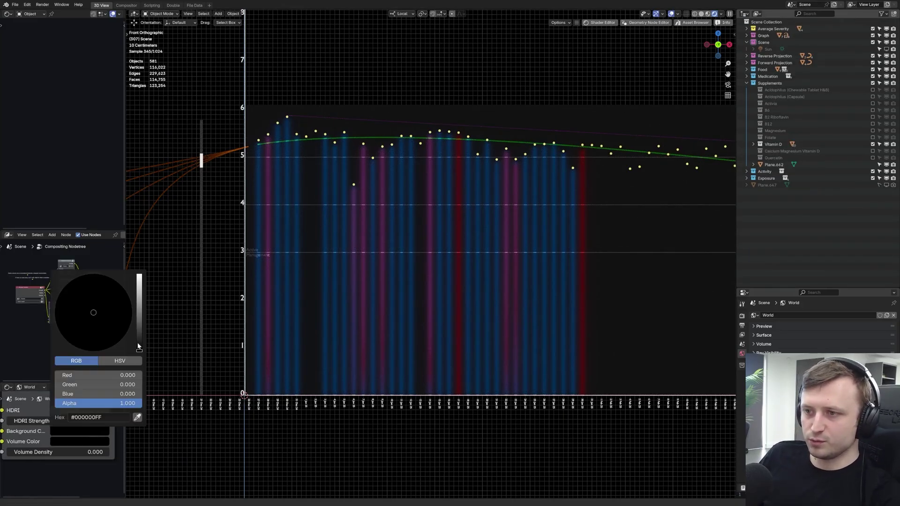
{"action": "mouse_move", "coordinate": [140, 346]}
{"action": "left_mouse_down"}
{"action": "mouse_move", "coordinate": [139, 332]}
{"action": "mouse_move", "coordinate": [139, 351]}
{"action": "left_mouse_up"}
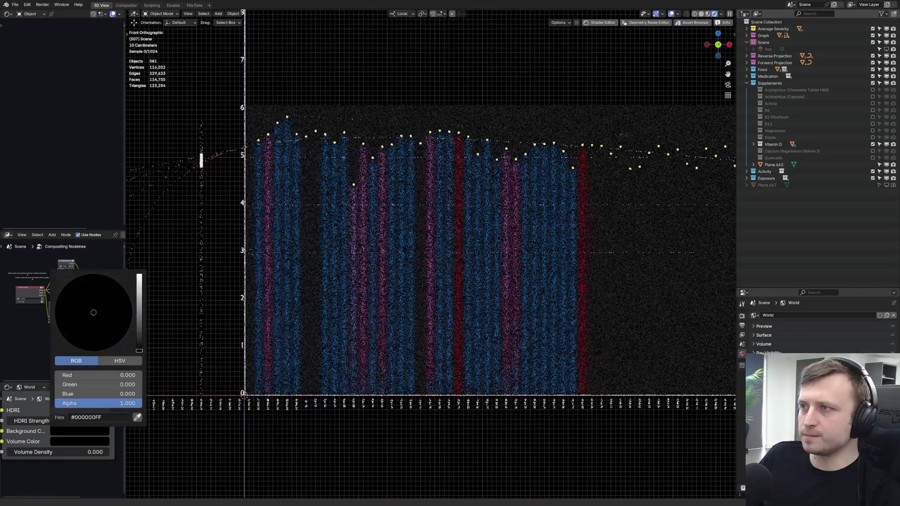
Move the Catcher plane about 0.04 m along its local Z axis so the bar glows become narrow and sharp
{"action": "scroll", "coordinate": [266, 346], "scroll_direction": "up", "scroll_amount": 2}
{"action": "middle_click_drag", "start_coordinate": [267, 346], "coordinate": [296, 351], "text": "shift"}
{"action": "left_click", "coordinate": [459, 284]}
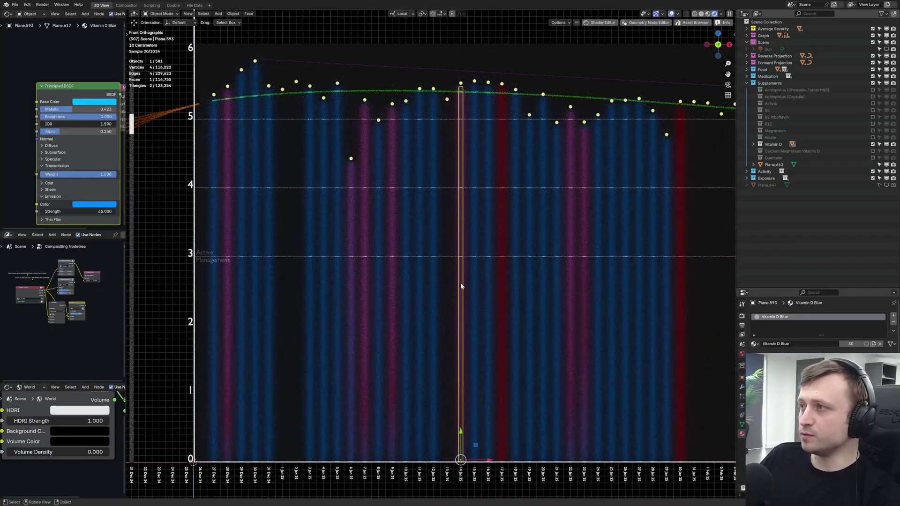
{"action": "key", "text": "g"}
{"action": "key", "text": "z"}
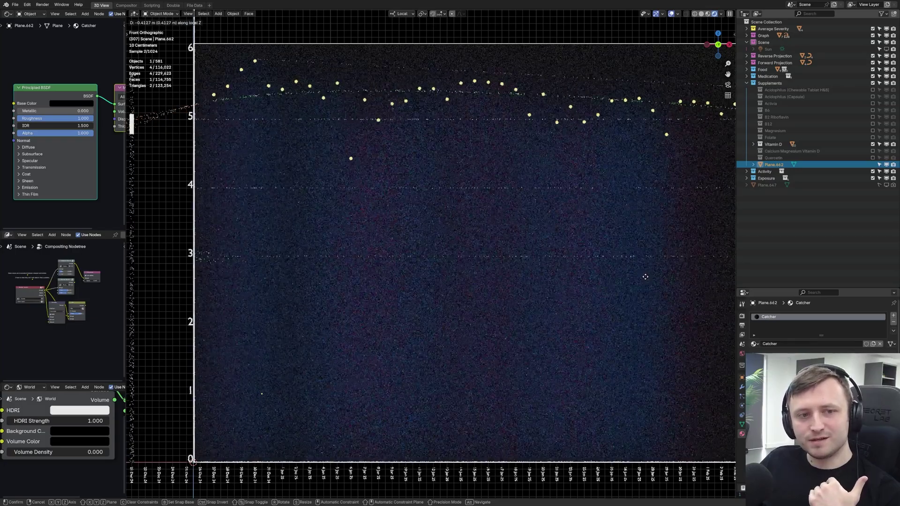
{"action": "left_click", "coordinate": [645, 279]}
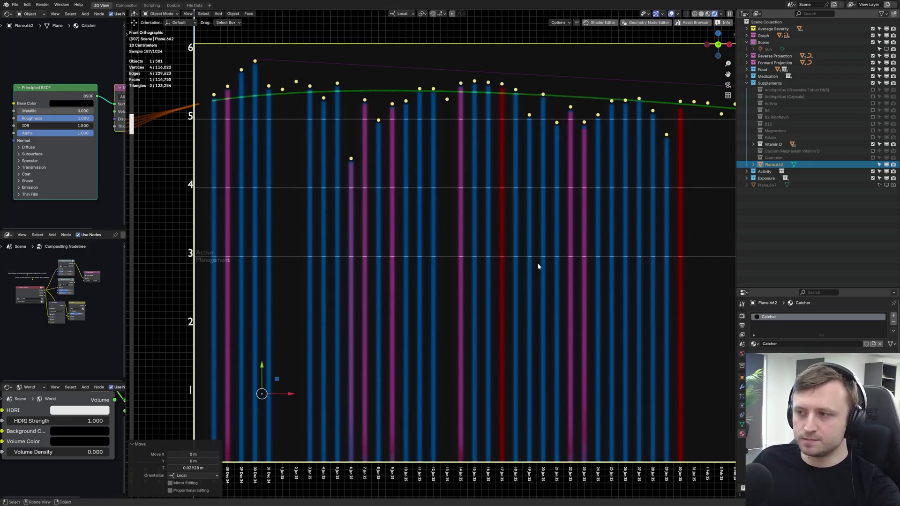
Move the Catcher plane about -0.20 m along its local Z axis so the red and blue glows blend together
{"action": "key", "text": "g"}
{"action": "key", "text": "z"}
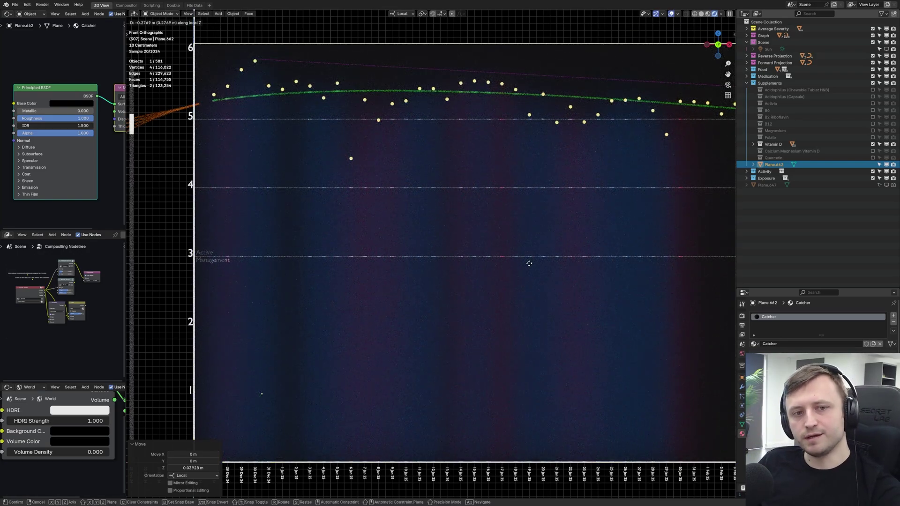
{"action": "left_click", "coordinate": [530, 266]}
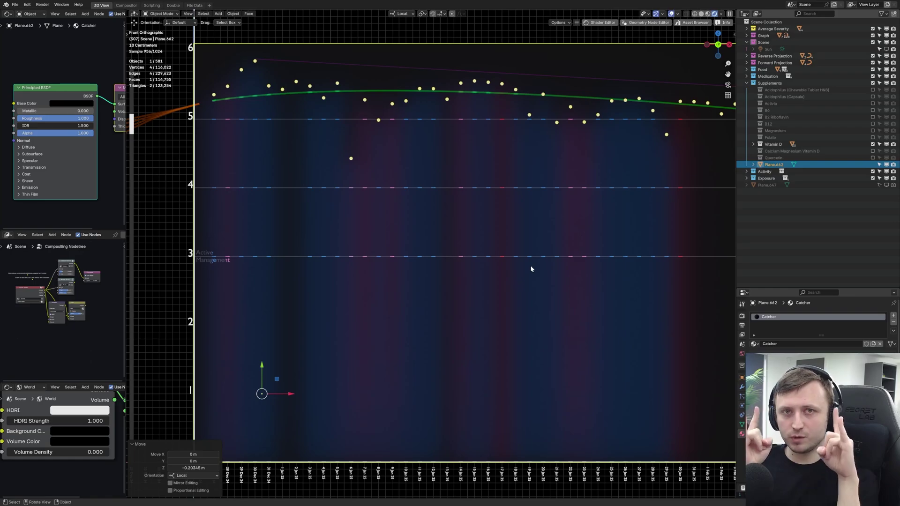
Add a camera, look through it and fly it back, sideways and up until it faces the glowing chart
{"action": "middle_click_drag", "start_coordinate": [531, 269], "coordinate": [571, 241], "text": "shift"}
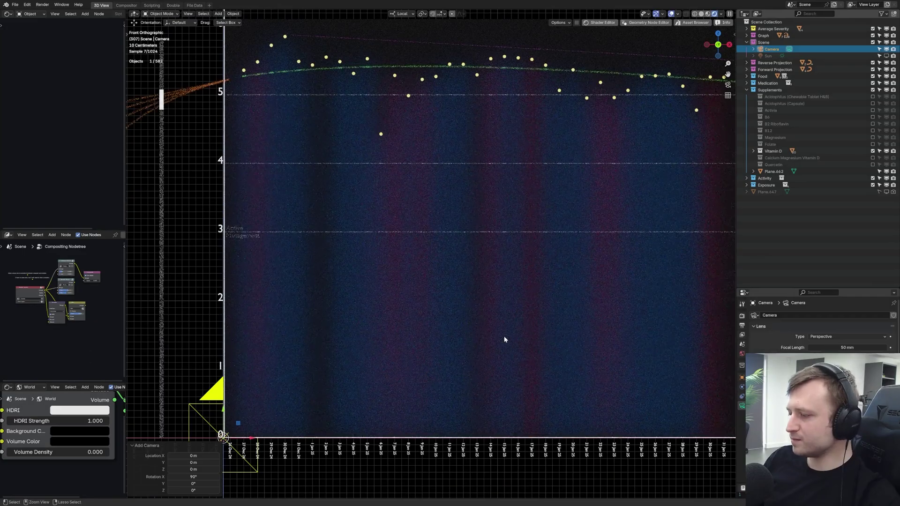
{"action": "key", "text": "KP_0"}
{"action": "key", "text": "shift+grave"}
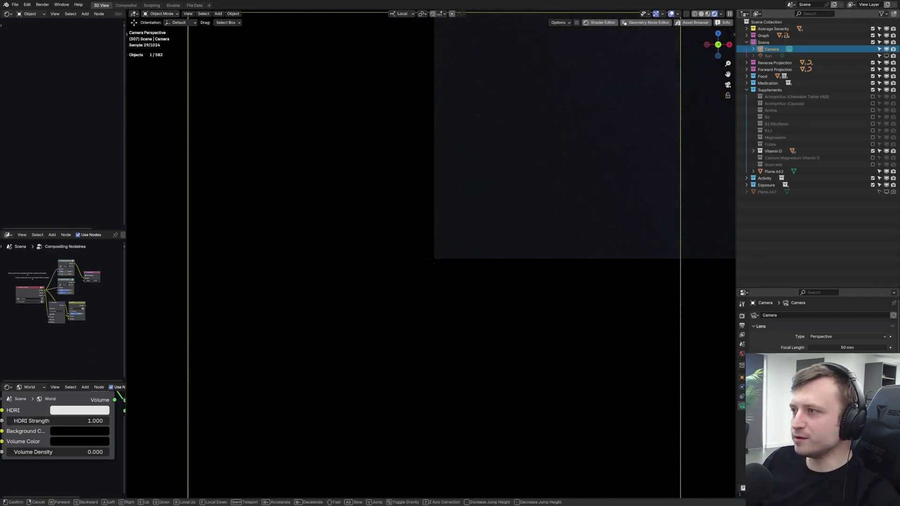
{"action": "key", "text": "s"}
{"action": "key", "text": "e"}
{"action": "key", "text": "s"}
{"action": "key", "text": "d"}
{"action": "key", "text": "e"}
{"action": "left_click", "coordinate": [504, 341]}
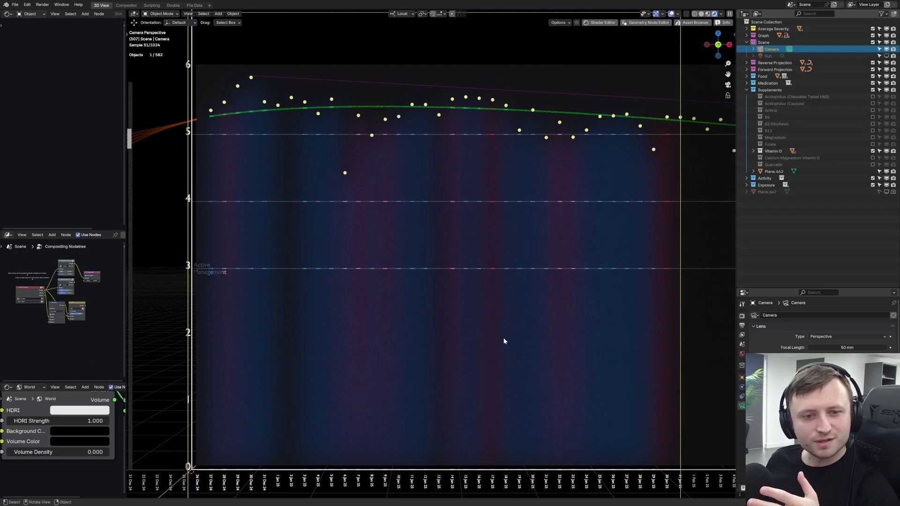
Set the output resolution to 1920 by 1080 px
{"action": "left_click", "coordinate": [742, 316]}
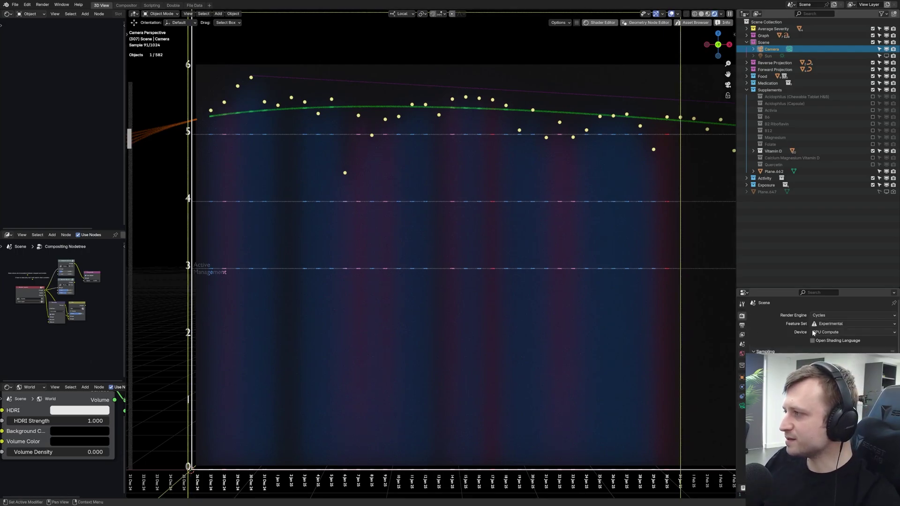
{"action": "left_click", "coordinate": [742, 325]}
{"action": "left_click", "coordinate": [849, 324]}
{"action": "type", "text": "1920"}
{"action": "key", "text": "Tab"}
{"action": "type", "text": "1080"}
{"action": "key", "text": "Return"}
Reframe the camera on the blended glows with fly navigation and render the image
{"action": "key", "text": "shift+grave"}
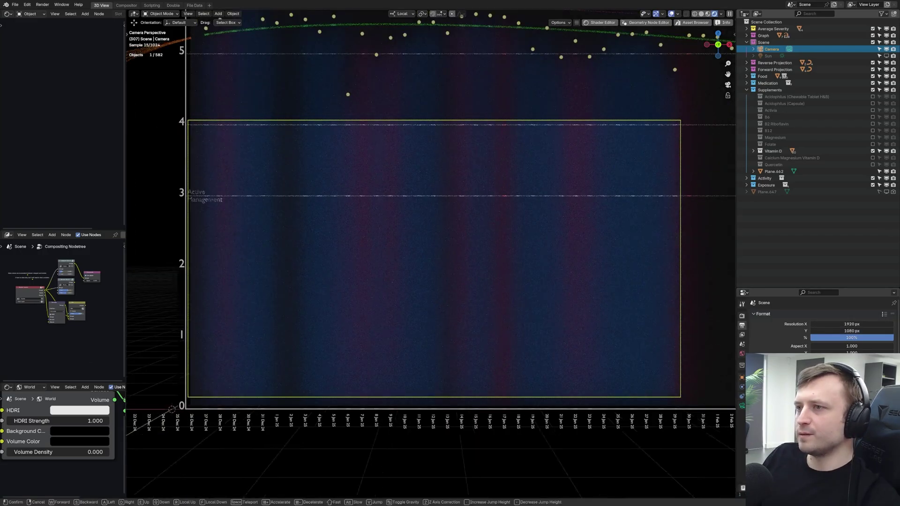
{"action": "left_click", "coordinate": [348, 175]}
{"action": "left_click", "coordinate": [42, 5]}
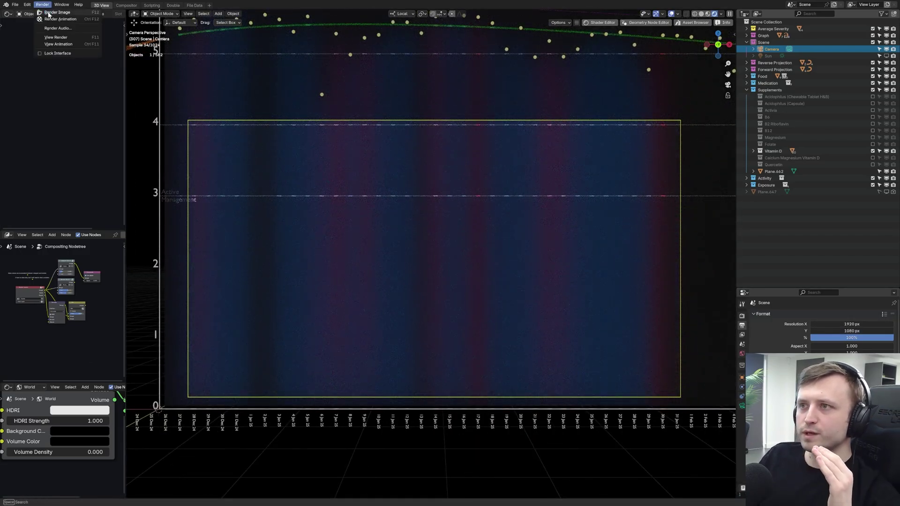
{"action": "left_click", "coordinate": [48, 13]}
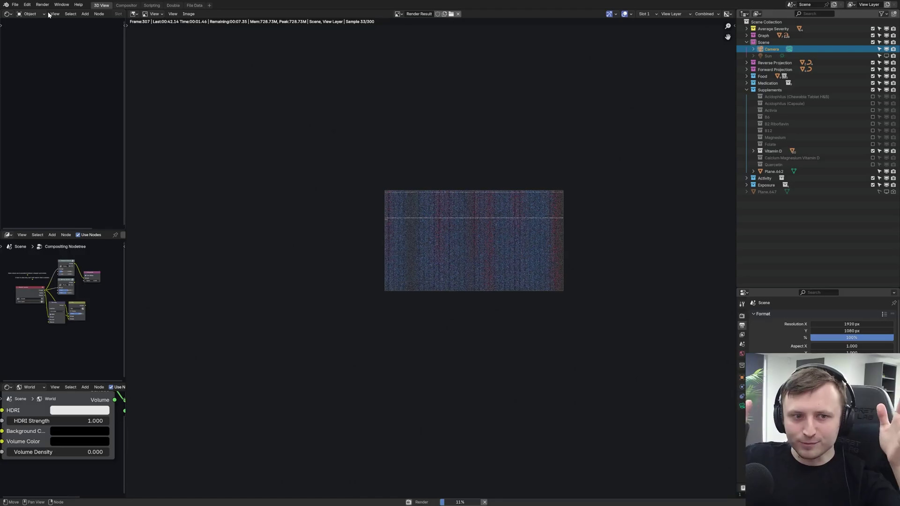
Examine the rendered image up close and as a whole, checking how the red and blue glows overlap between the bars
{"action": "scroll", "coordinate": [356, 205], "scroll_direction": "up", "scroll_amount": 6}
{"action": "scroll", "coordinate": [355, 203], "scroll_direction": "down", "scroll_amount": 1}
{"action": "middle_click_drag", "start_coordinate": [352, 199], "coordinate": [220, 234]}
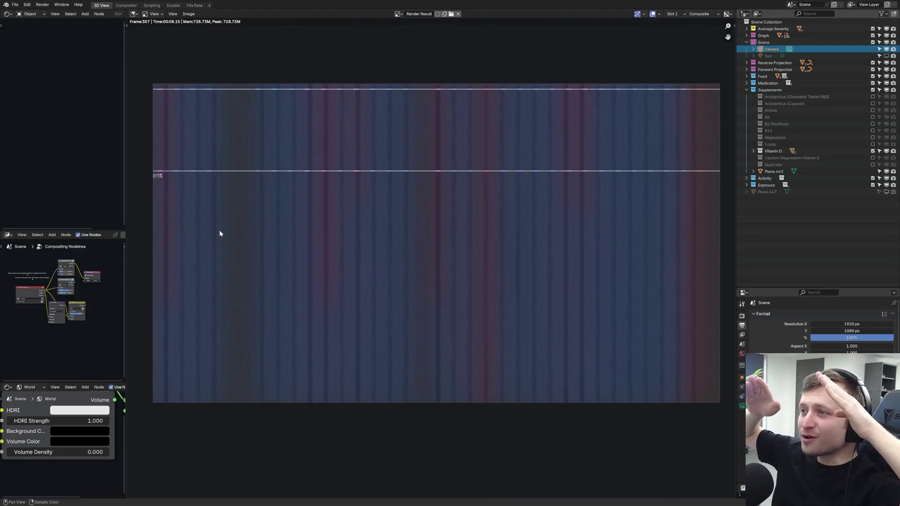
{"action": "scroll", "coordinate": [358, 307], "scroll_direction": "up", "scroll_amount": 2}
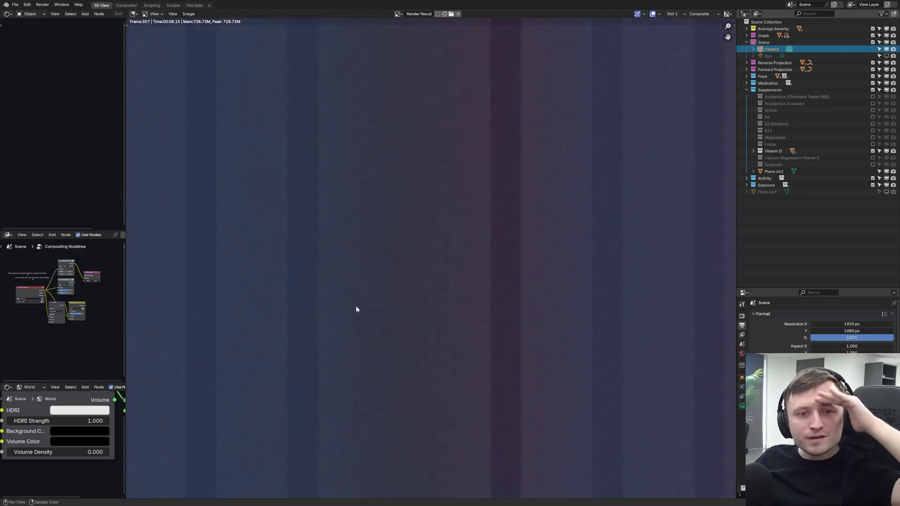
{"action": "scroll", "coordinate": [358, 307], "scroll_direction": "down", "scroll_amount": 4}
{"action": "scroll", "coordinate": [358, 308], "scroll_direction": "up", "scroll_amount": 2}
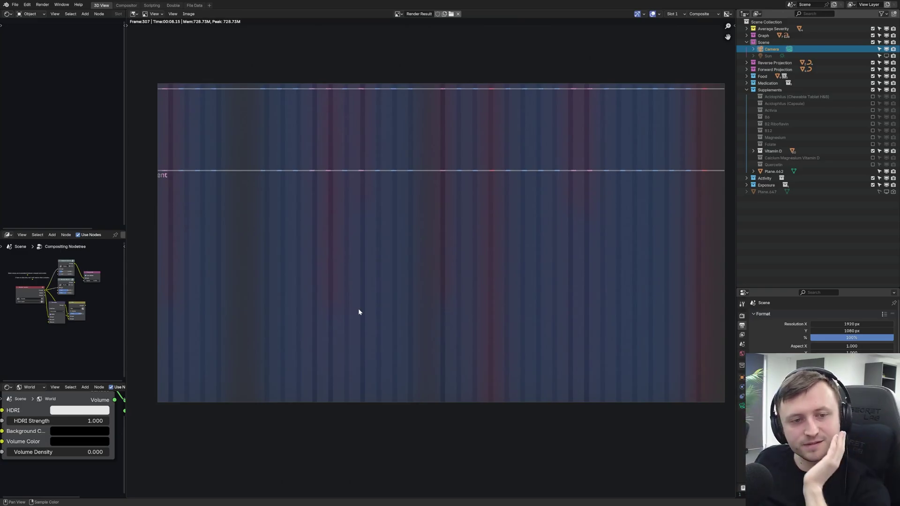
{"action": "scroll", "coordinate": [358, 308], "scroll_direction": "up", "scroll_amount": 2}
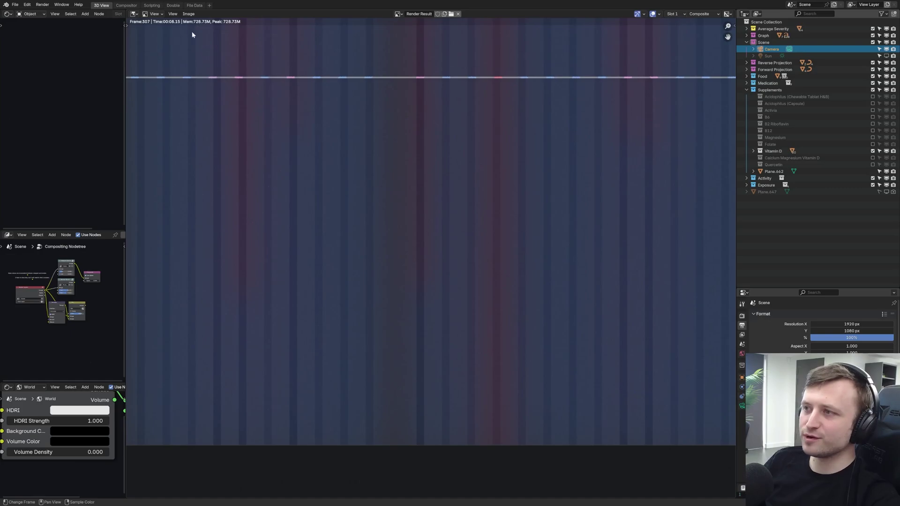
{"action": "scroll", "coordinate": [345, 123], "scroll_direction": "down", "scroll_amount": 3}
{"action": "scroll", "coordinate": [377, 168], "scroll_direction": "up", "scroll_amount": 1}
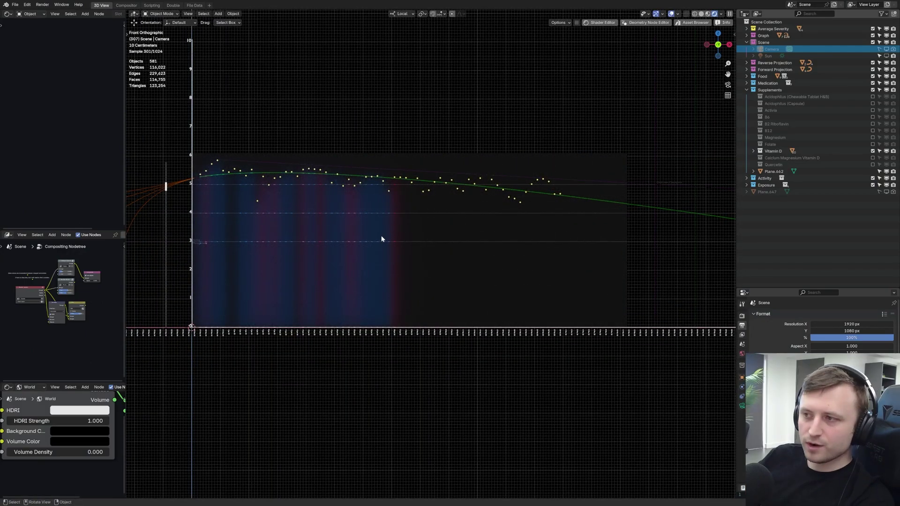
{"action": "scroll", "coordinate": [387, 232], "scroll_direction": "up", "scroll_amount": 1}
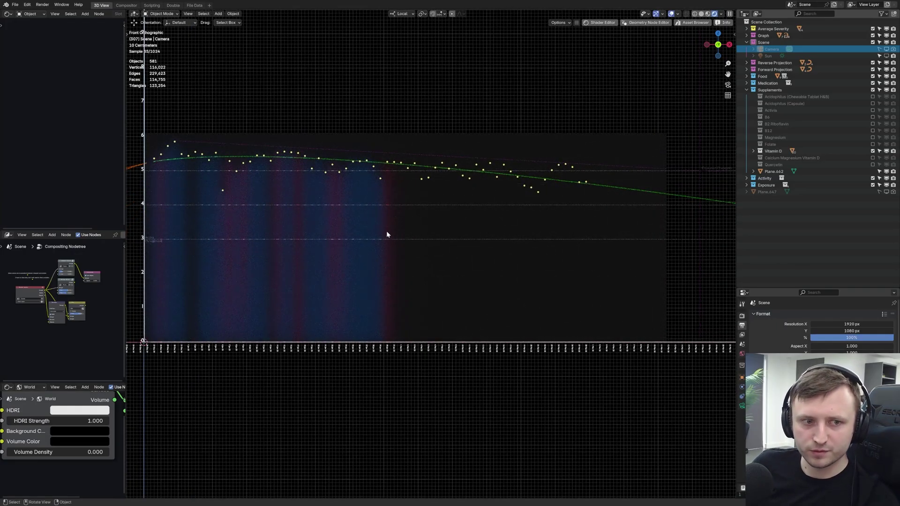
{"action": "middle_click_drag", "start_coordinate": [365, 247], "coordinate": [389, 251], "text": "shift"}
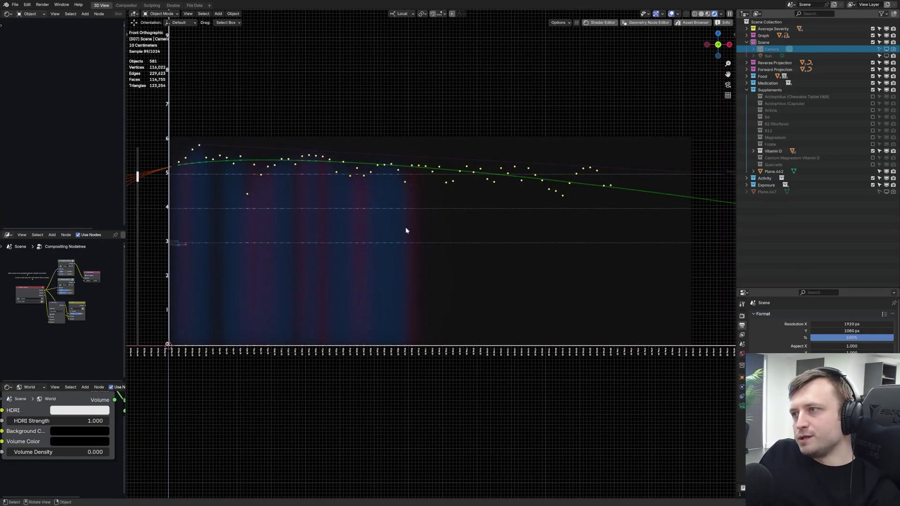